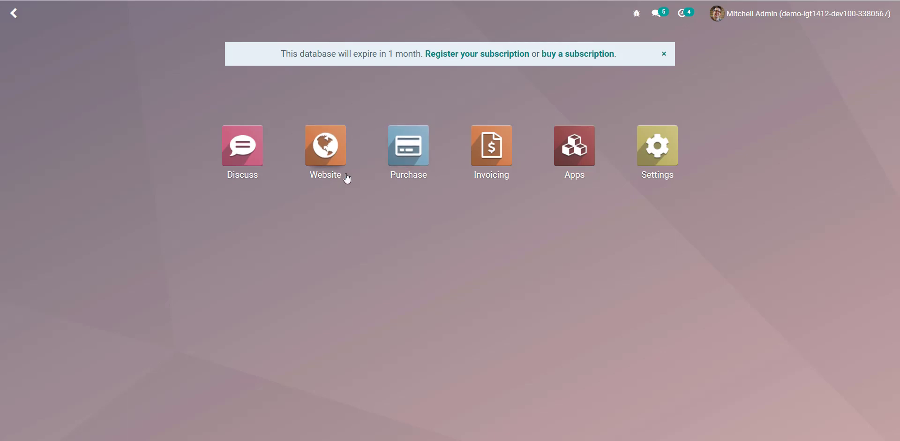
Step: Search all Apps modules for 'requisition' and inspect the Requisition Workflow module's options
left_click(403, 148)
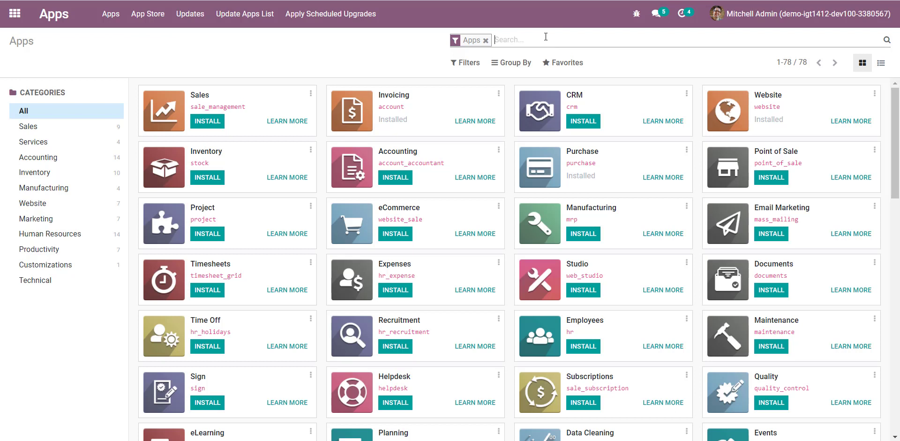
type("requisition")
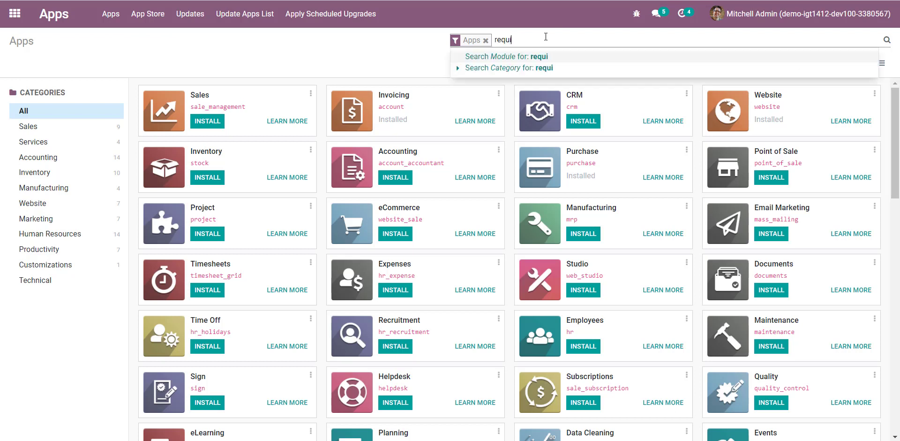
key("Return")
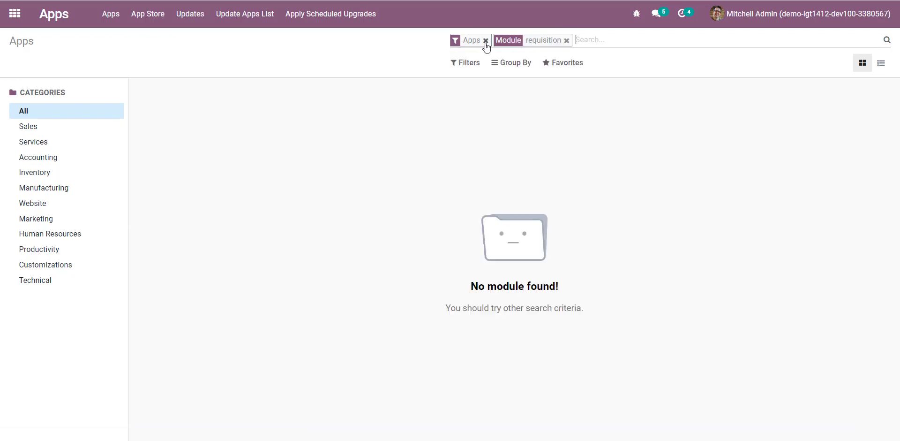
left_click(486, 41)
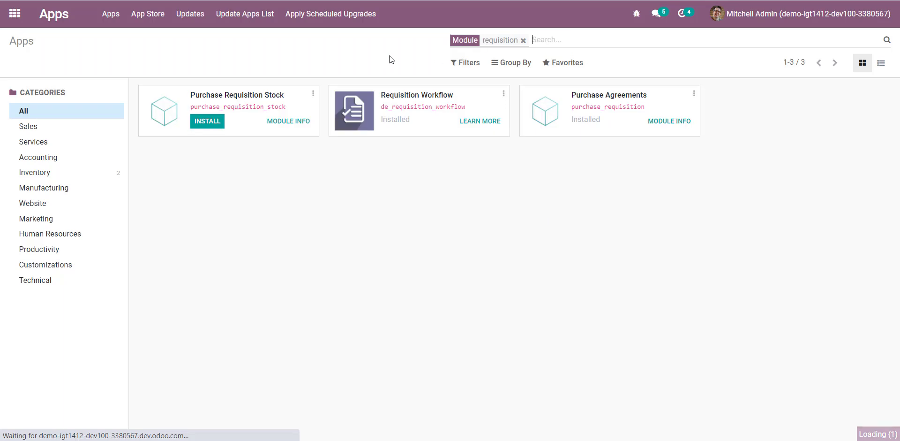
triple_click(401, 92)
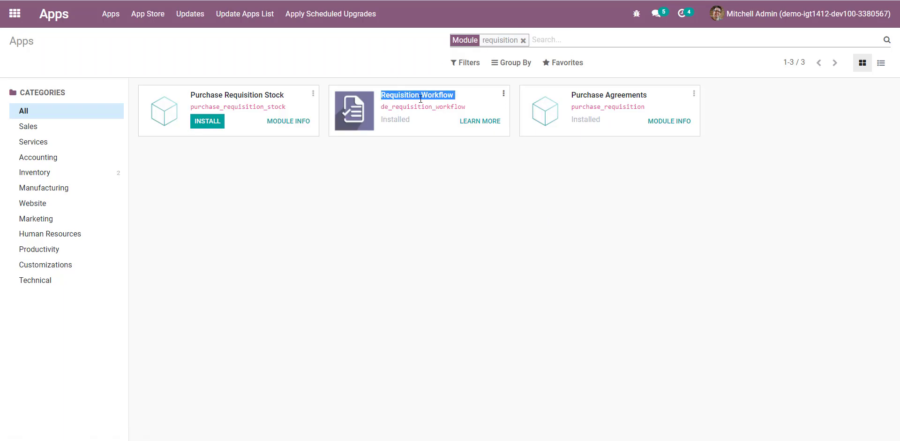
left_click(504, 96)
left_click(368, 177)
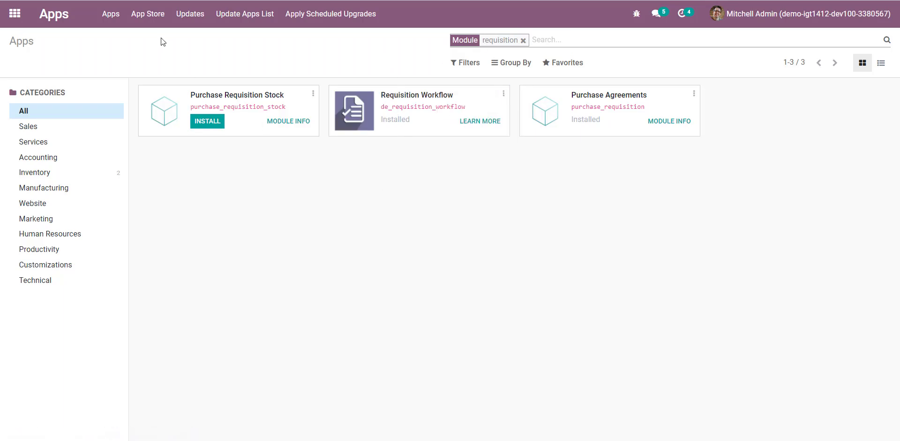
left_click(15, 14)
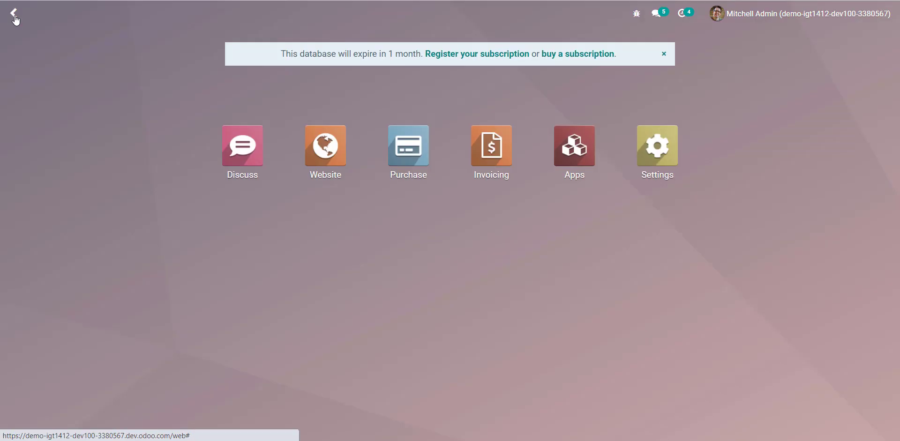
Step: Open Purchase's requisition stages list and the Draft stage record
left_click(406, 160)
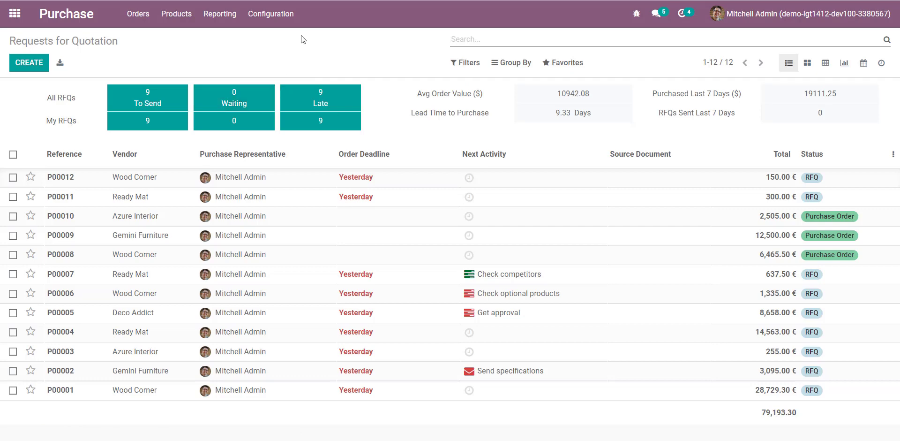
left_click(271, 14)
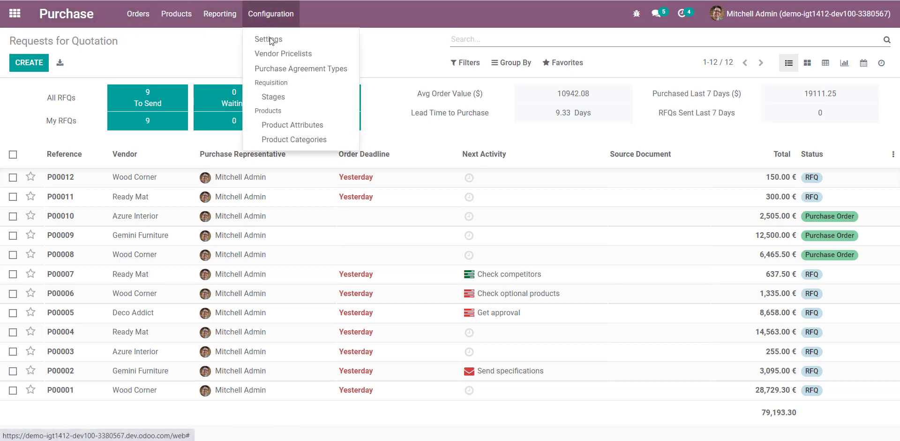
left_click(290, 104)
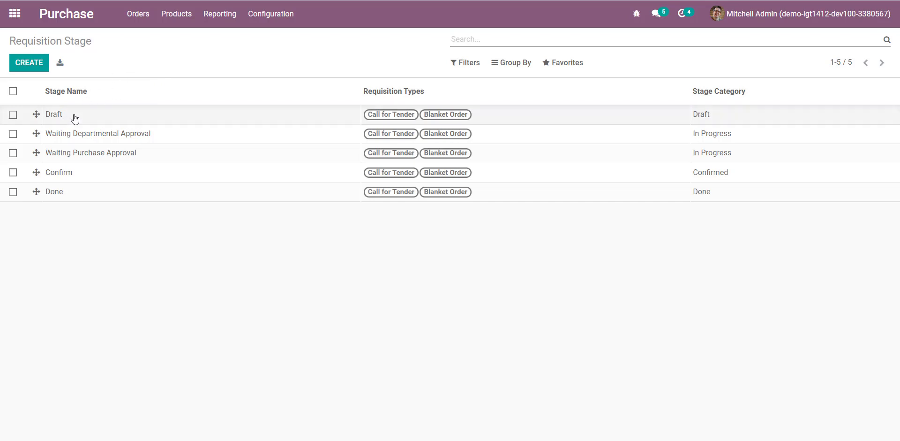
left_click(83, 117)
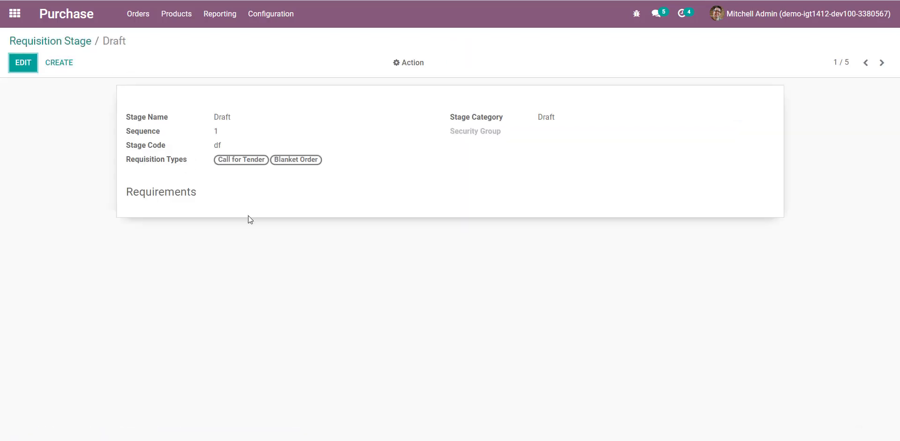
Step: Edit the Draft stage and review the security groups available for it
triple_click(460, 117)
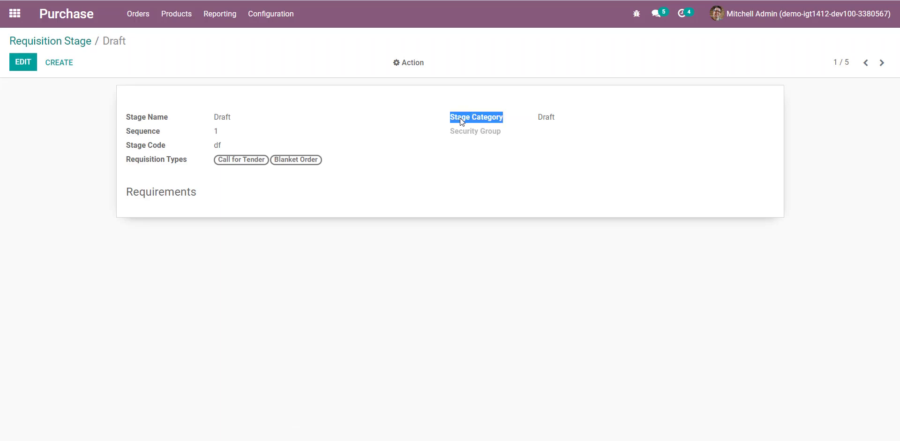
left_click(23, 62)
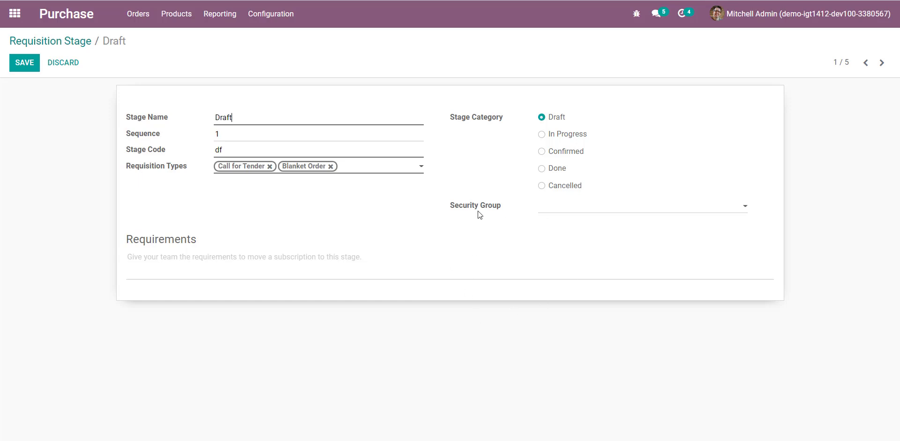
left_click(575, 207)
left_click(622, 110)
Step: Open the Call for Tender purchase agreement type, edit it and save it
left_click(271, 17)
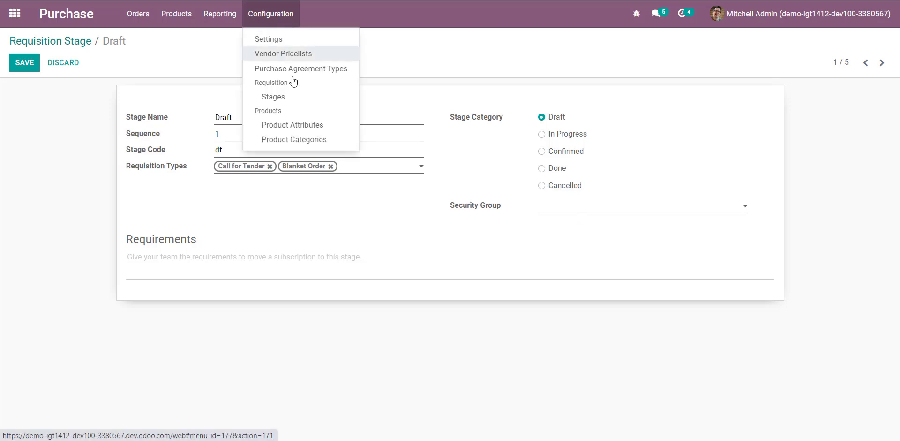
left_click(289, 70)
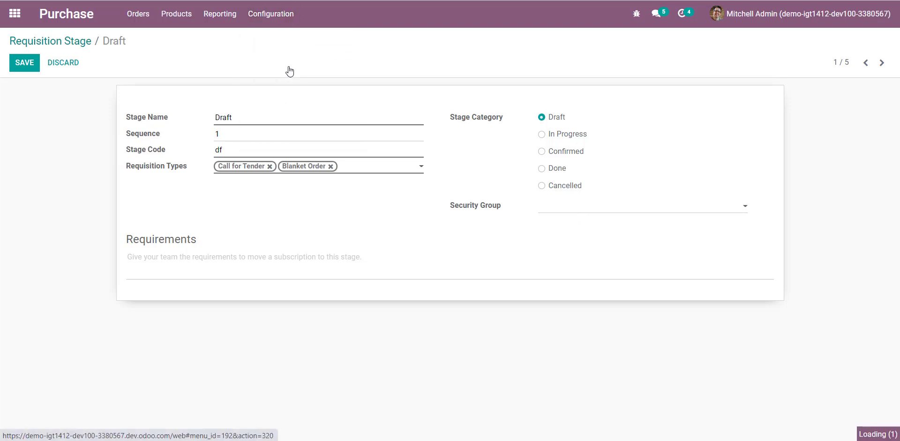
left_click(139, 113)
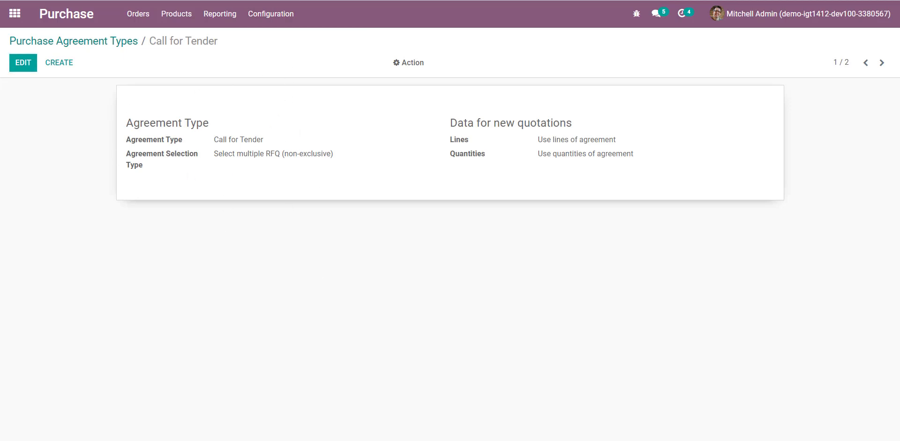
mouse_move(761, 432)
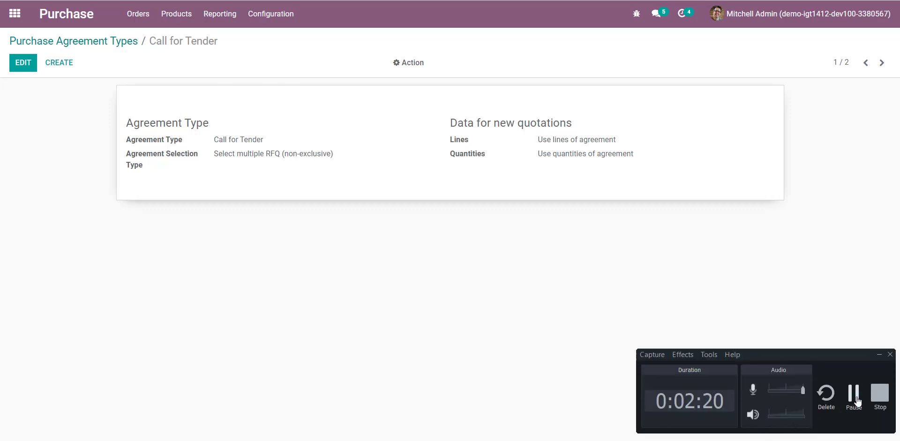
left_click(853, 394)
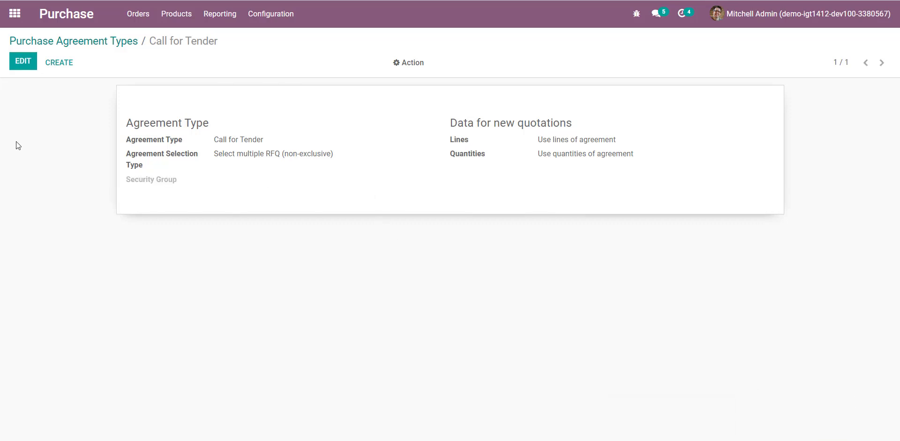
left_click(24, 67)
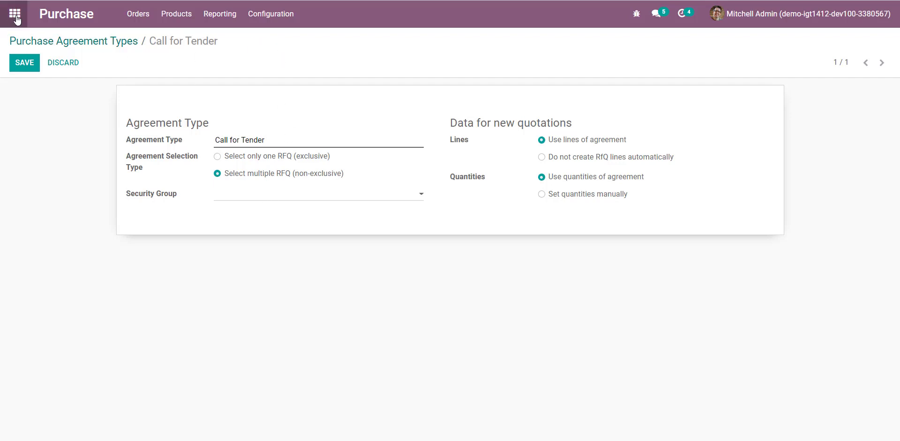
left_click(27, 65)
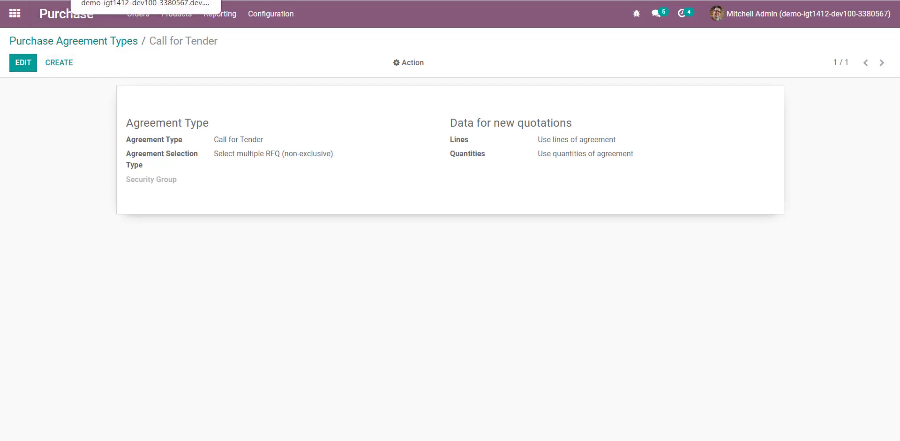
Step: Duplicate the browser tab and return to the apps home menu
right_click(87, 1)
left_click(148, 47)
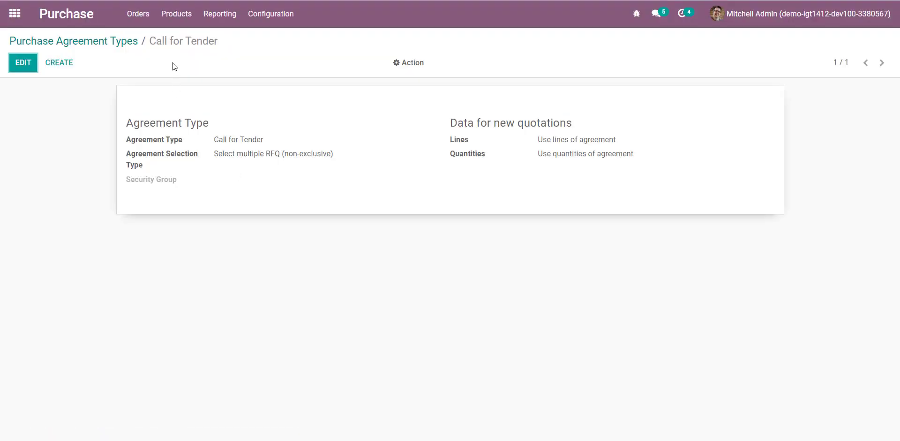
left_click(15, 13)
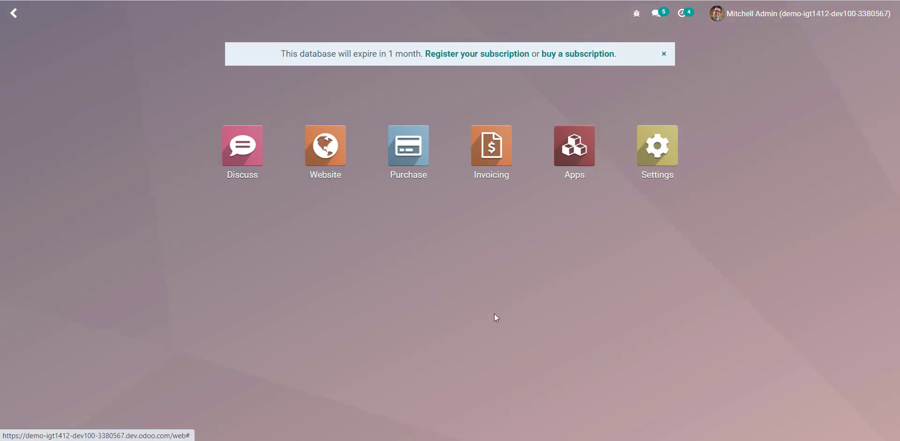
Step: Create and save a new Call for Tender user group in Settings
left_click(668, 175)
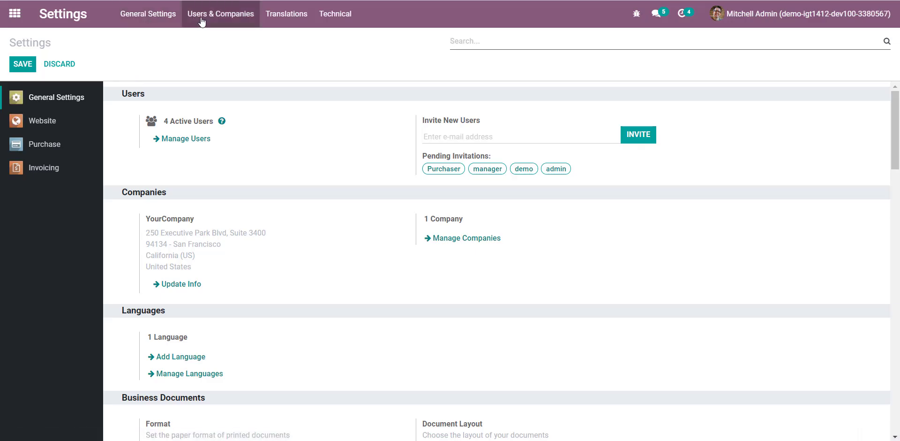
left_click(208, 15)
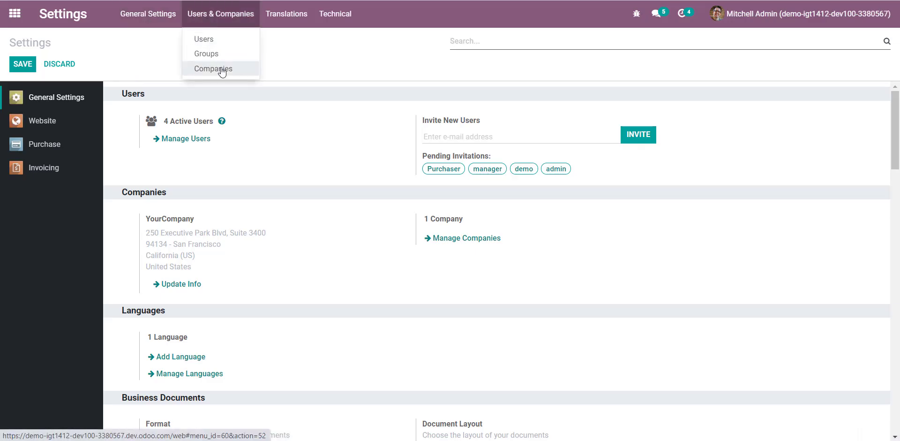
left_click(214, 54)
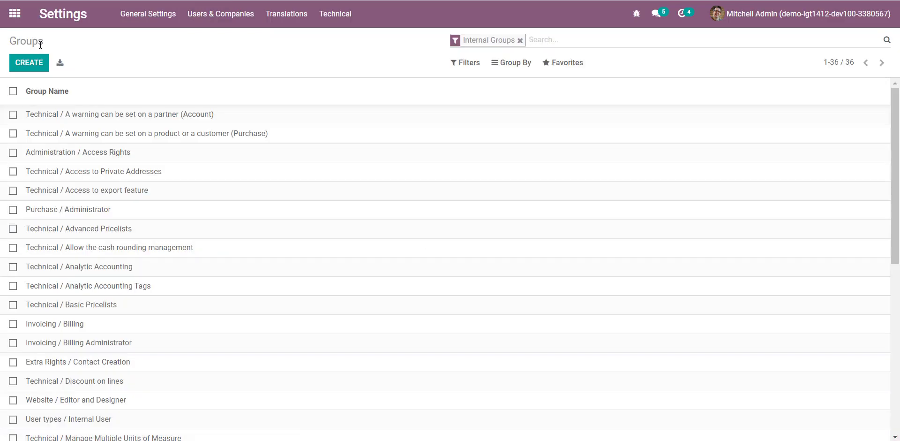
left_click(29, 62)
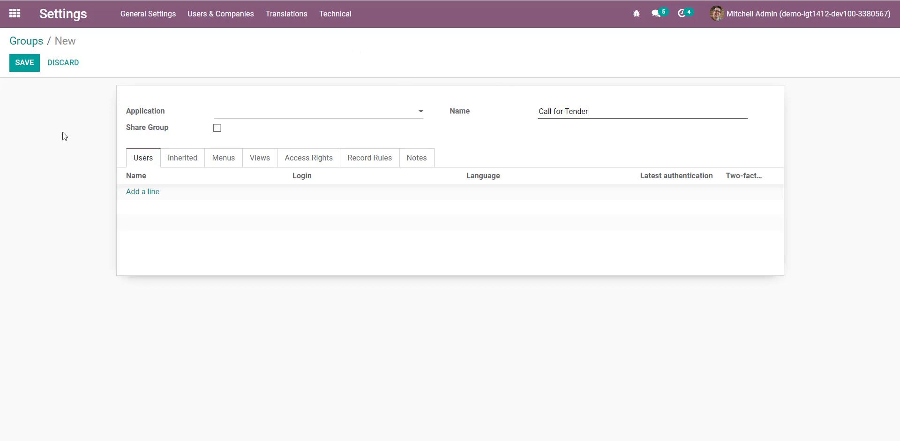
left_click(25, 68)
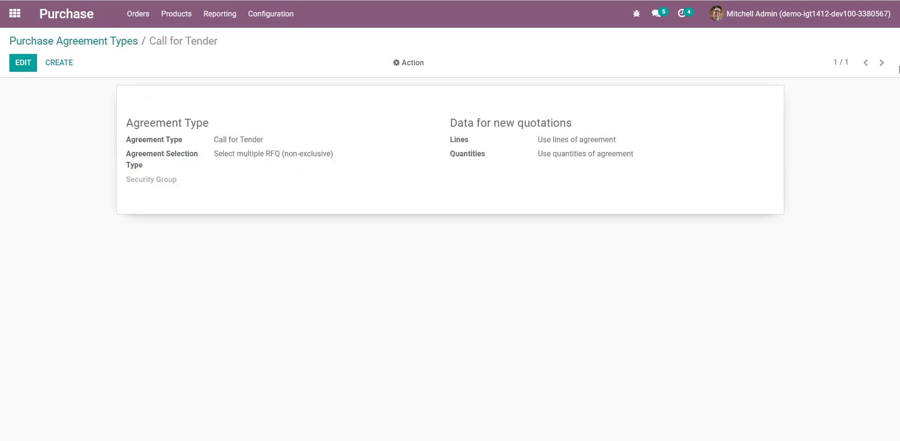
Step: Create a Blanket Order user group with the demo user as its member
left_click(107, 42)
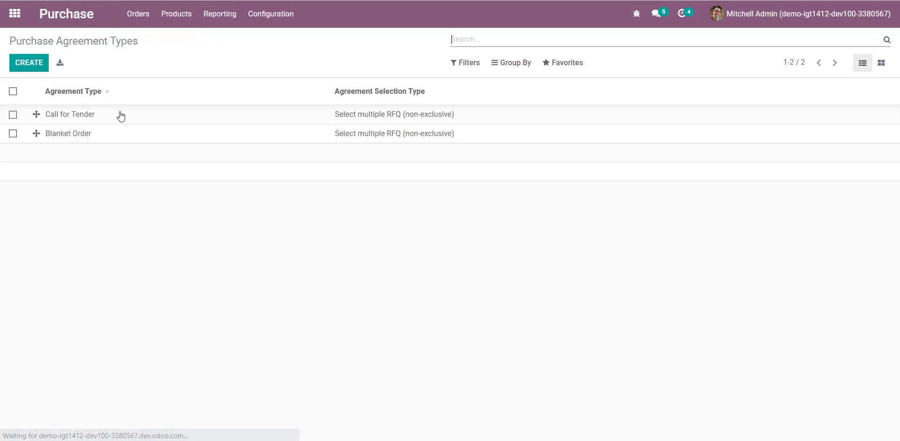
left_click(75, 134)
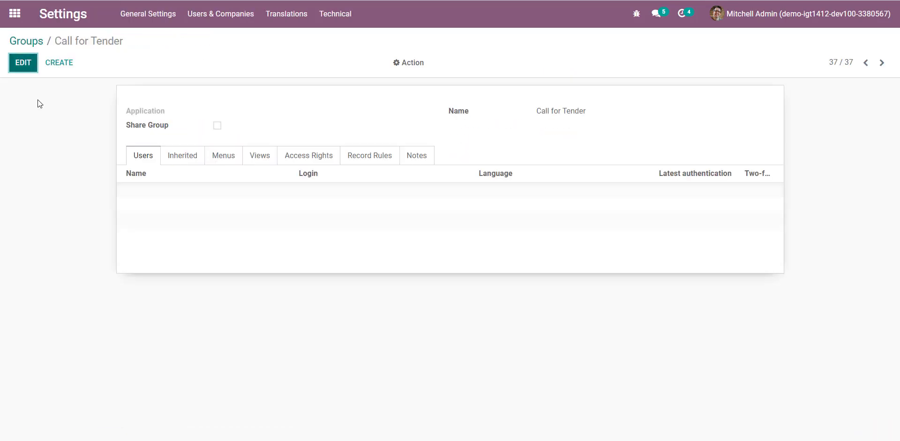
left_click(59, 64)
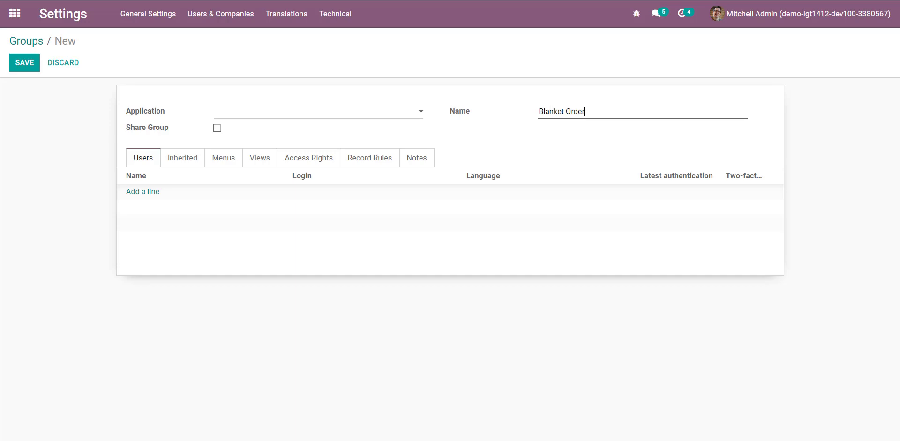
left_click(152, 192)
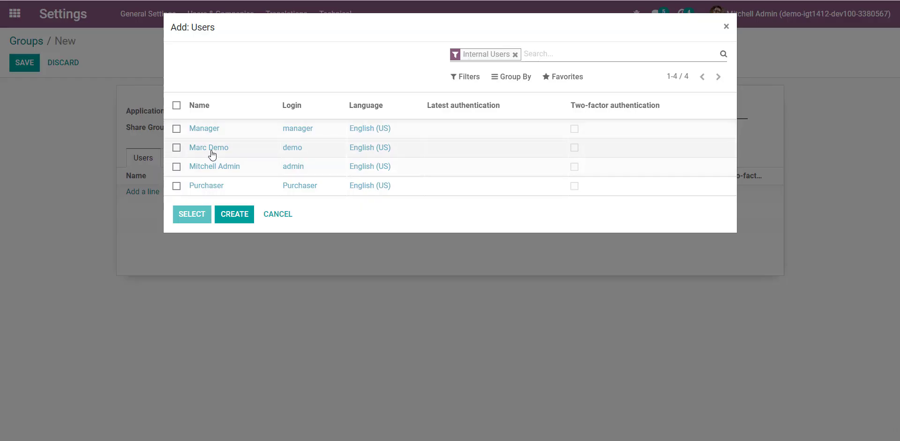
left_click(210, 148)
left_click(24, 62)
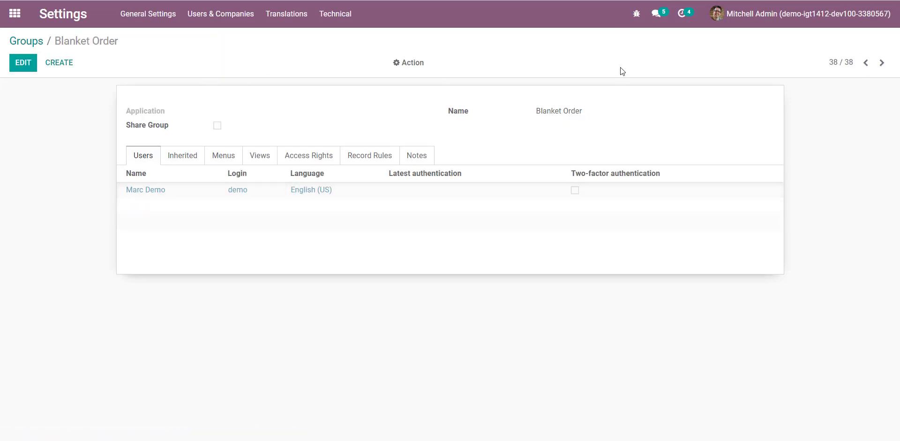
Step: Set the Blanket Order agreement type's security group to Blanket Order and save
key("alt+Left")
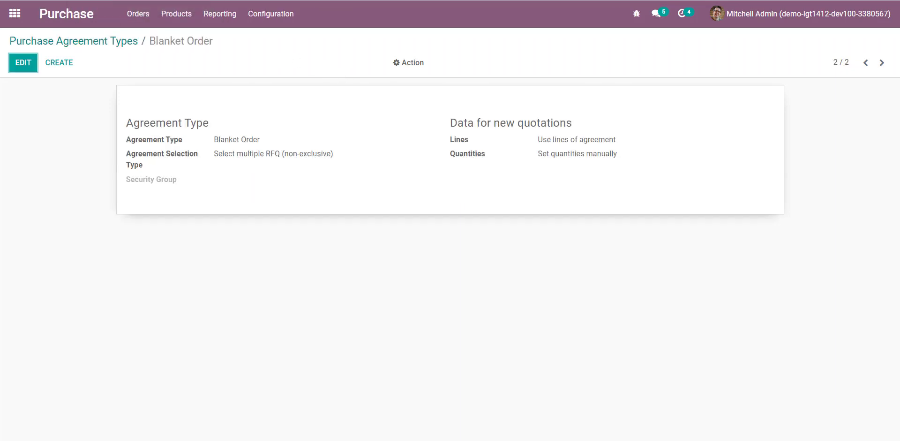
left_click(21, 63)
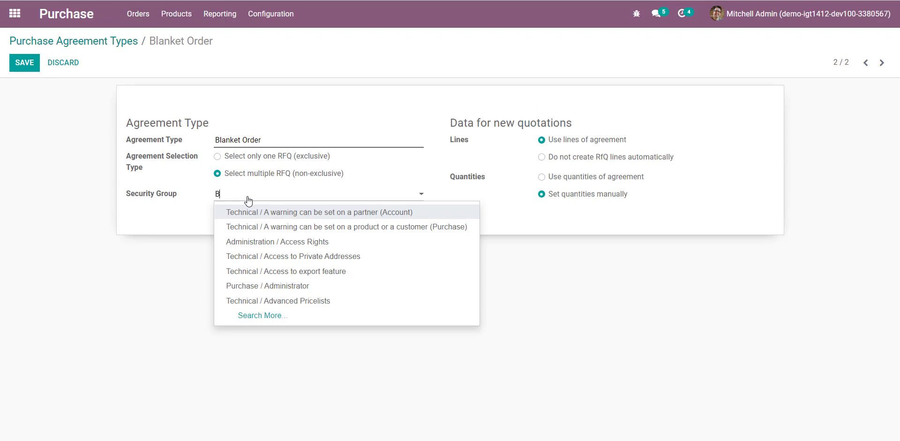
type("la")
left_click(263, 213)
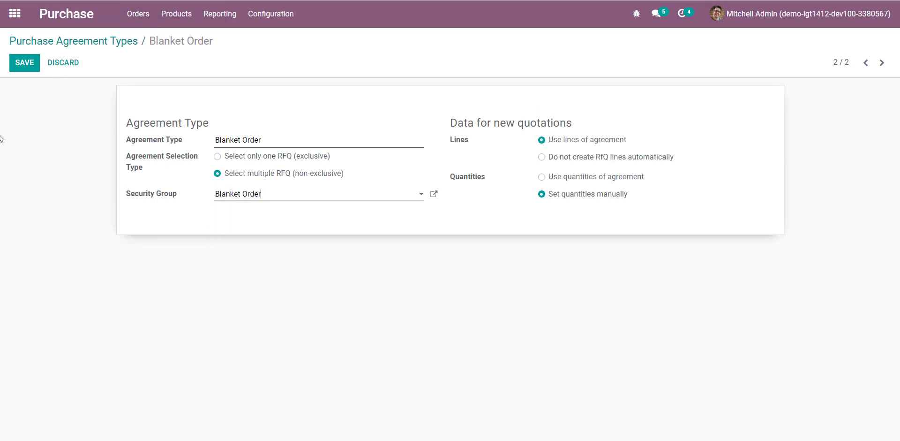
left_click(12, 71)
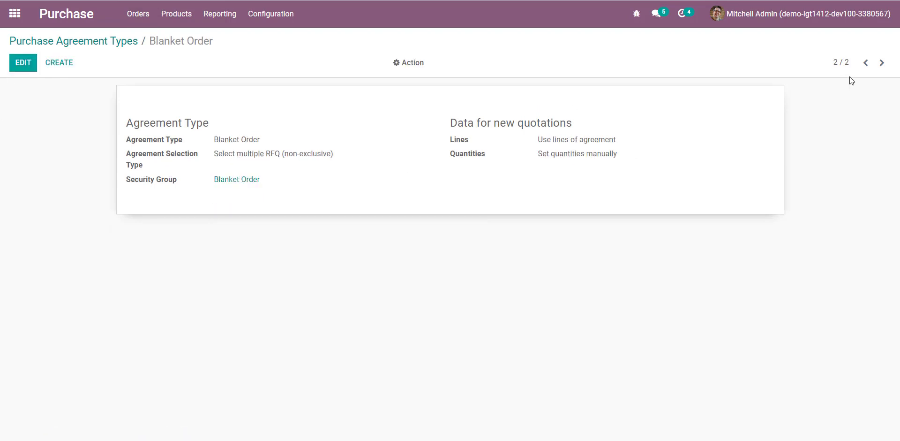
Step: Set the Call for Tender agreement type's security group to Call for Tender and save
left_click(882, 63)
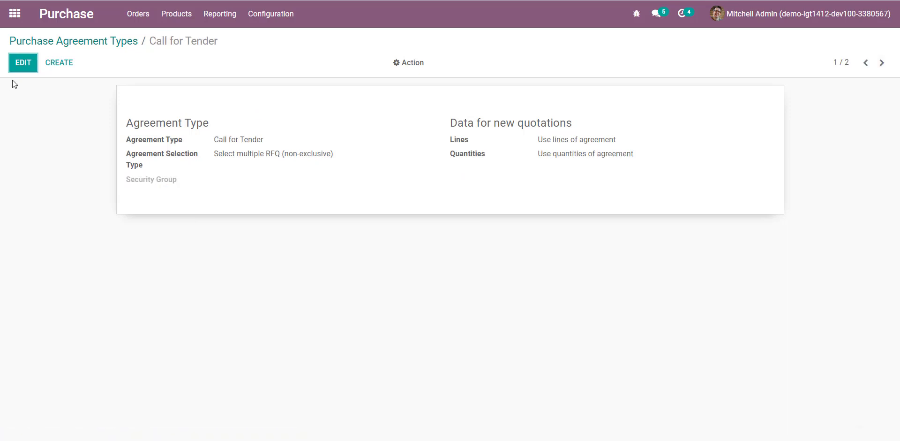
left_click(14, 68)
left_click(256, 198)
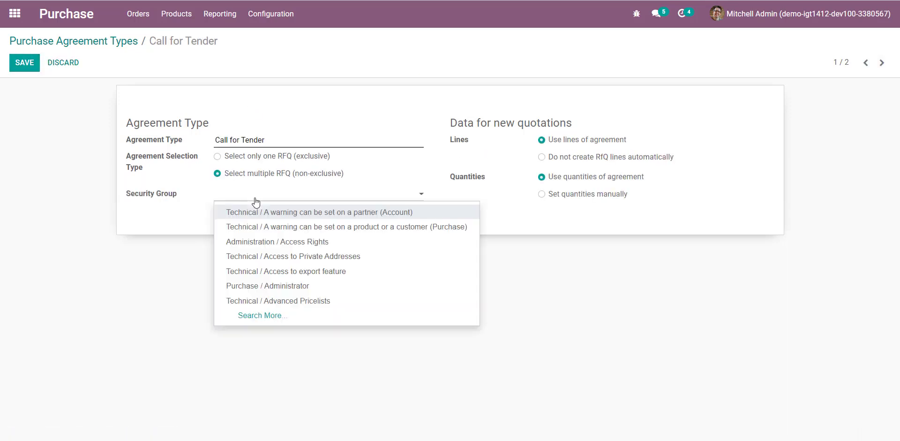
type("Call")
left_click(269, 212)
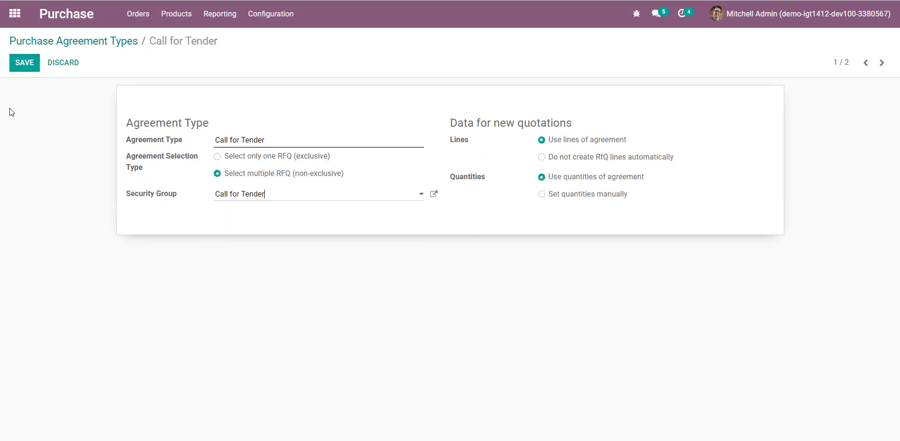
left_click(17, 70)
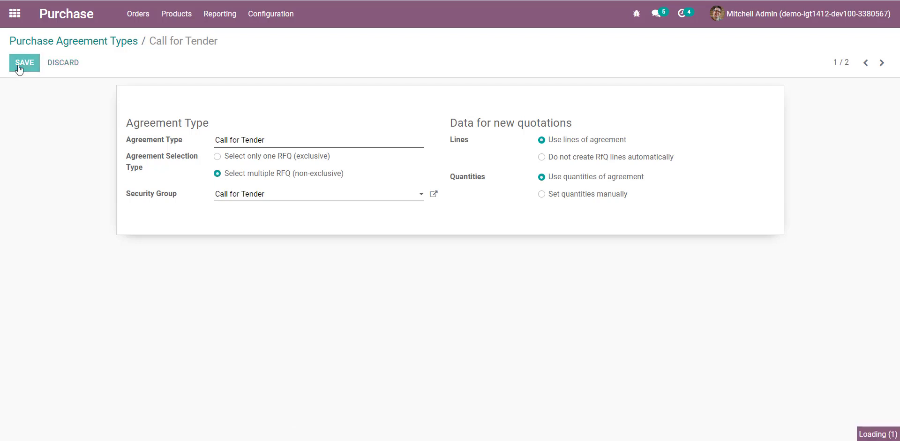
left_click(258, 20)
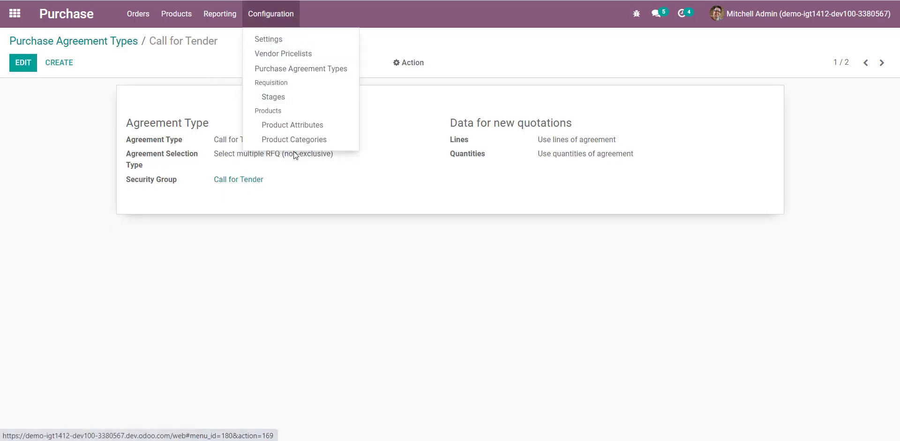
Step: Create a Department Approval security group with Manager as its member
left_click(287, 99)
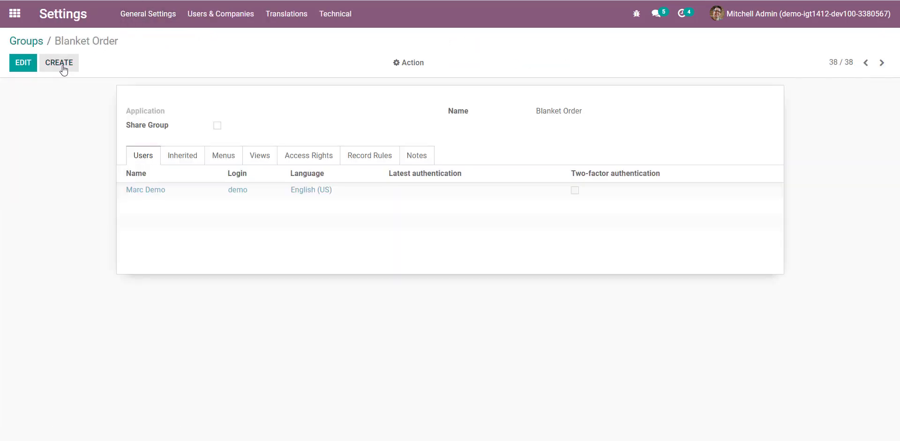
left_click(62, 65)
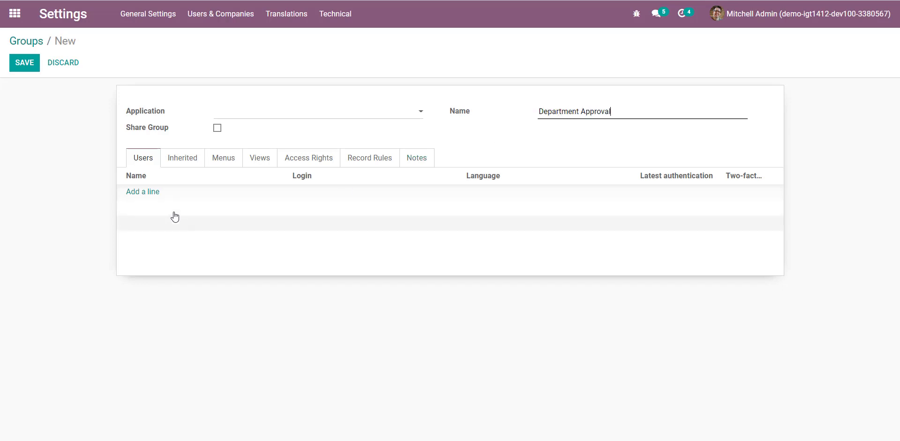
left_click(147, 192)
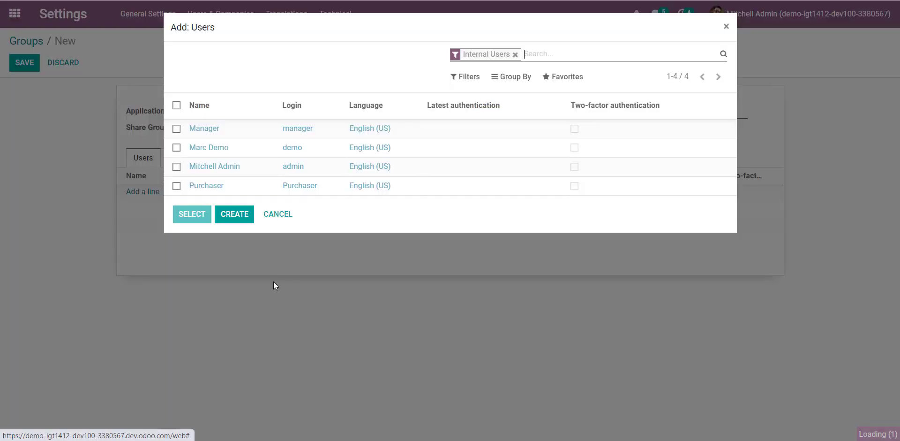
left_click(176, 130)
left_click(188, 206)
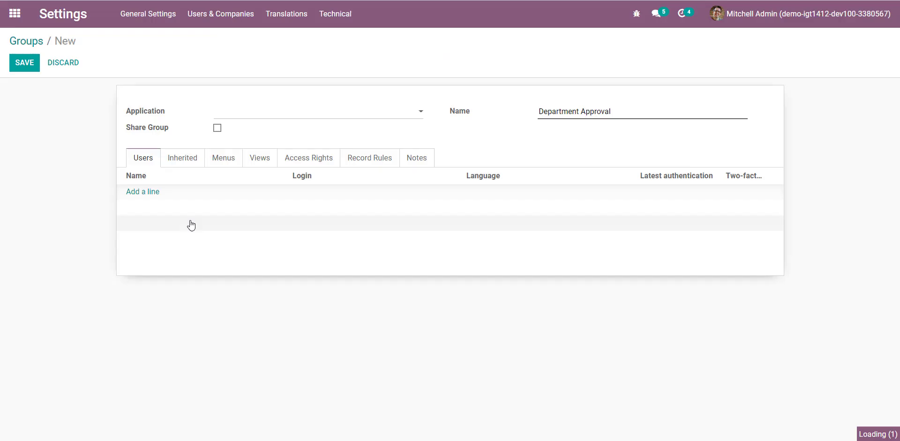
left_click(21, 63)
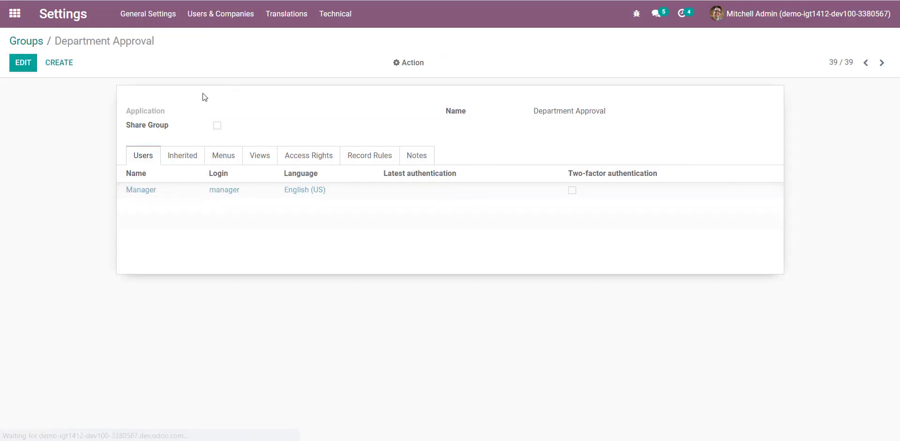
Step: Create a Purchase Approval security group with Purchaser as its member
left_click(68, 64)
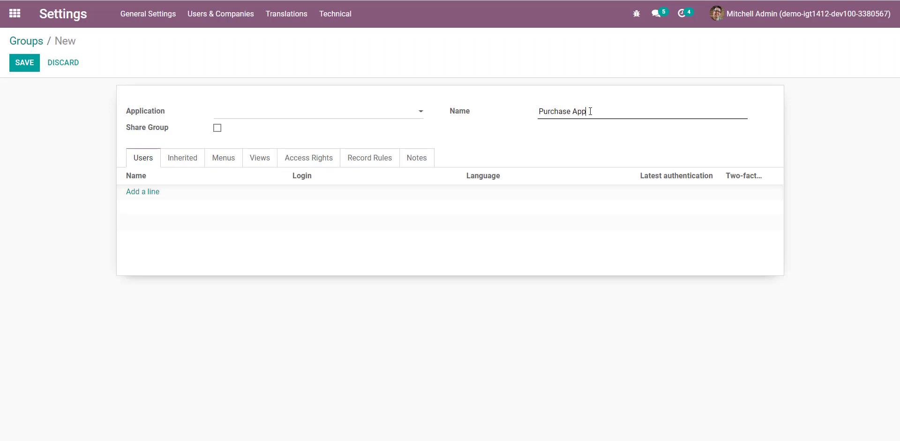
left_click(152, 192)
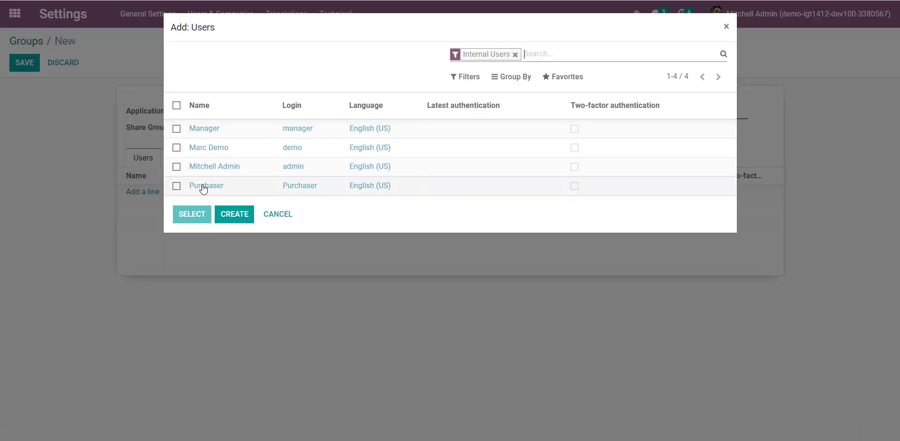
left_click(201, 186)
left_click(19, 64)
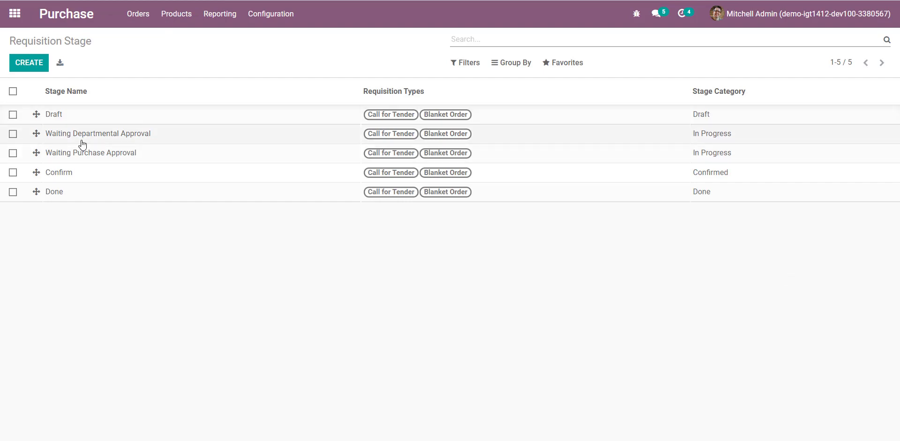
Step: Give the Waiting Departmental Approval stage the Department Approval security group
left_click(83, 134)
left_click(29, 70)
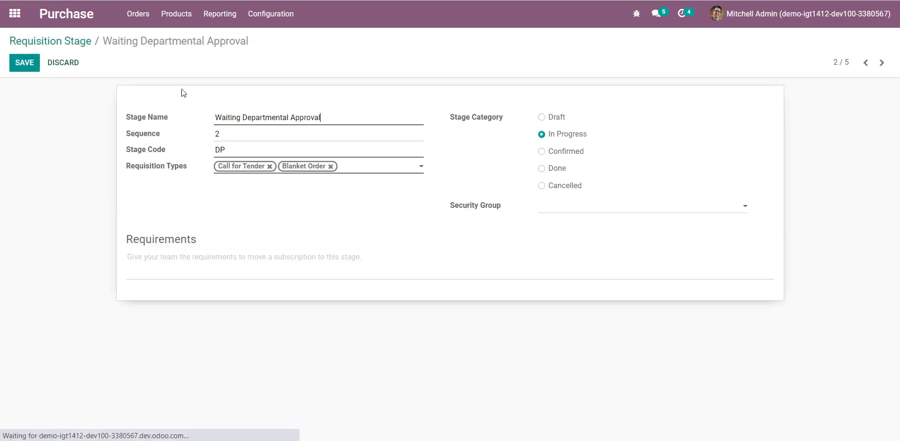
left_click(584, 209)
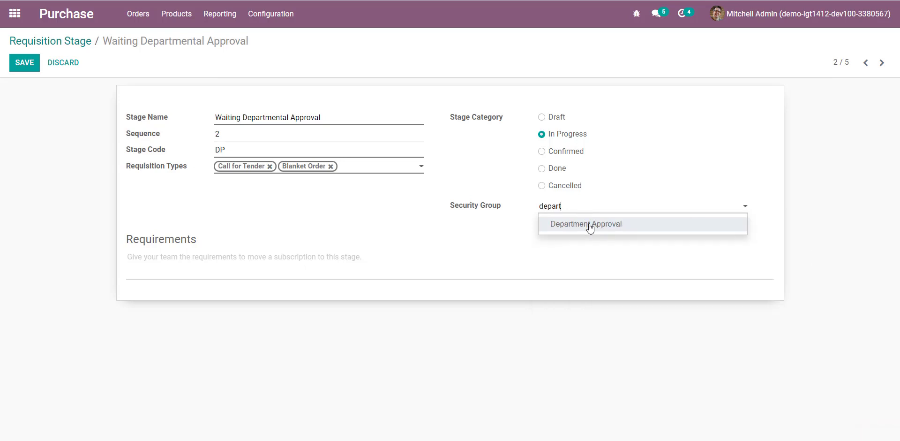
left_click(588, 225)
left_click(24, 62)
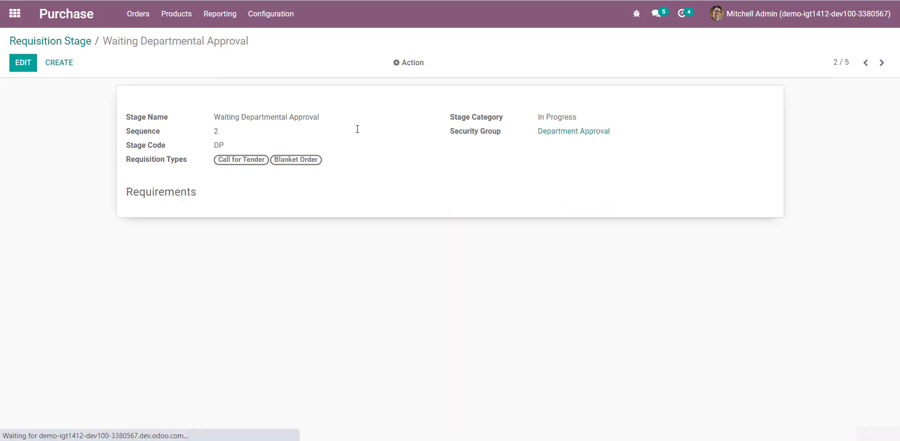
Step: Give the Waiting Purchase Approval stage the Purchase Approval security group
left_click(882, 63)
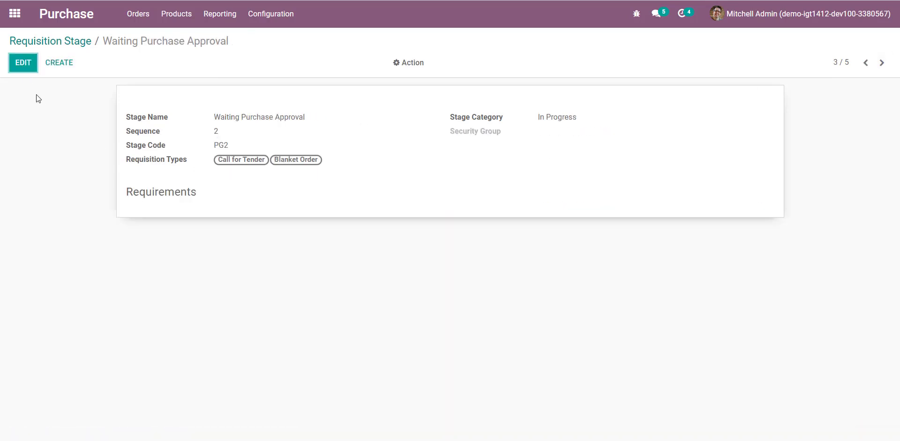
left_click(14, 63)
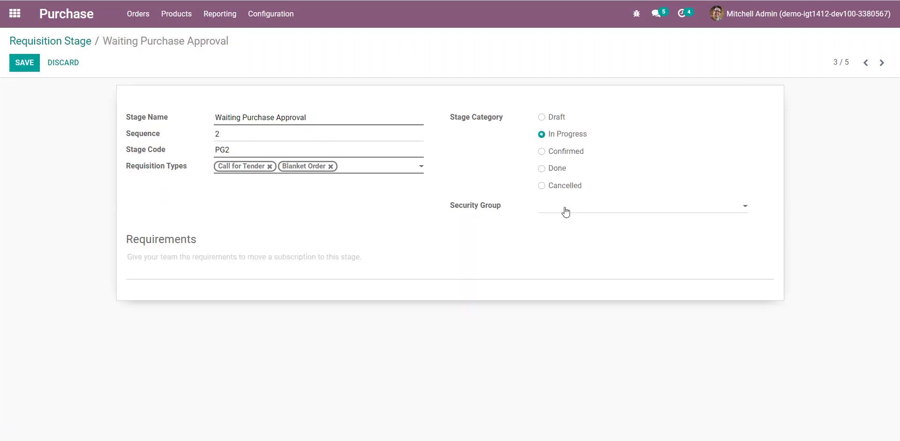
left_click(566, 212)
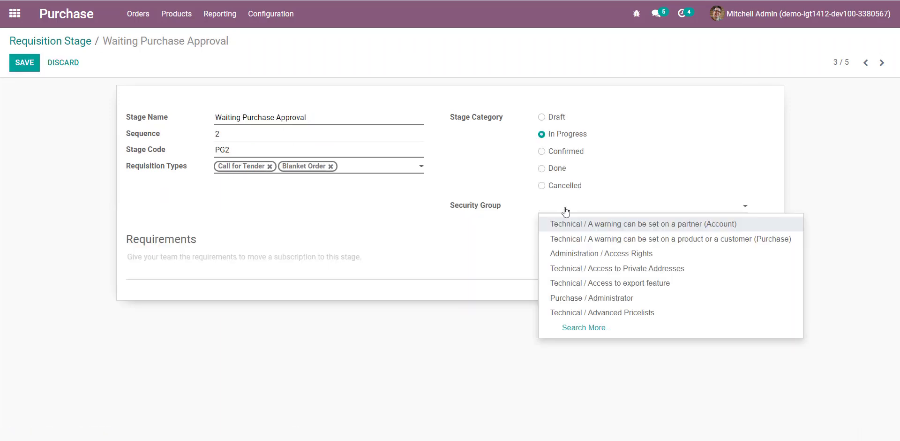
type("Purchase")
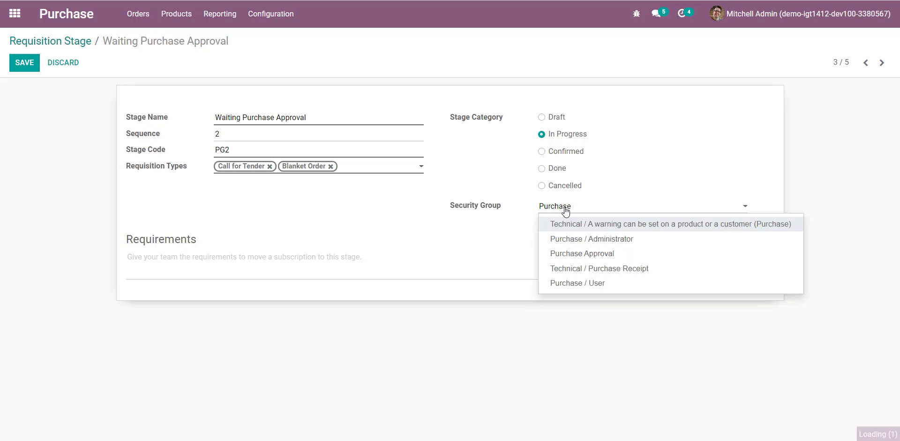
left_click(617, 253)
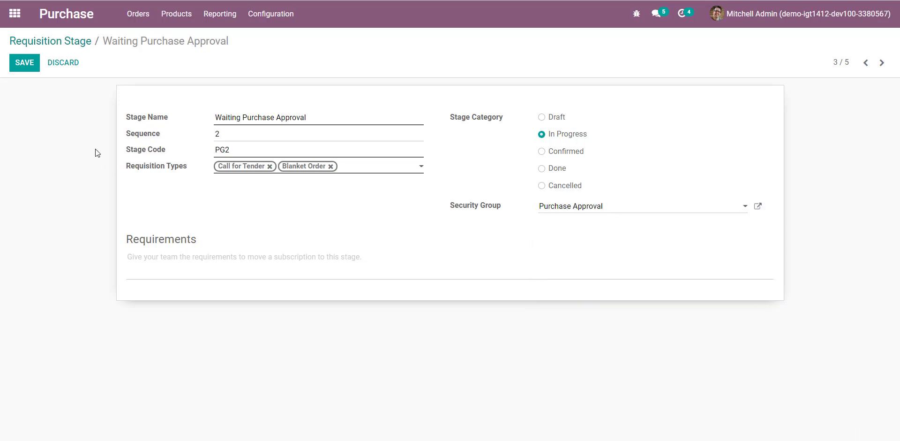
left_click(29, 65)
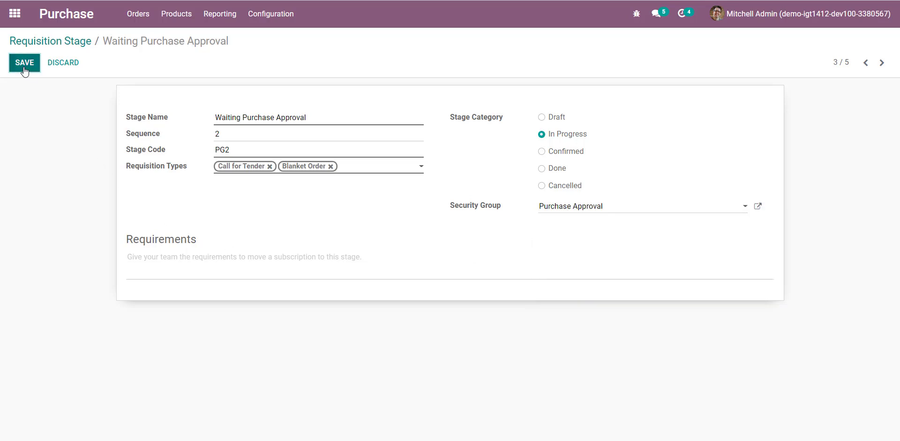
left_click(65, 43)
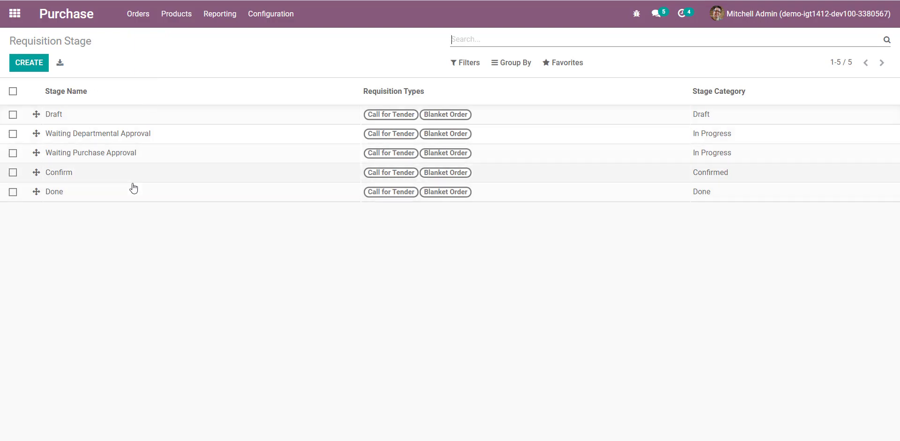
Step: Connect to the dev100 build as the demo user via Odoo.sh's login-as-user list
key("ctrl+Tab")
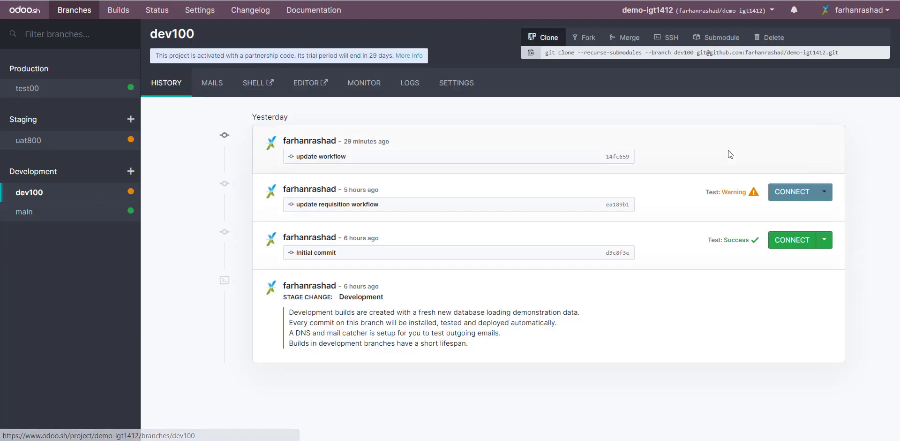
left_click(824, 192)
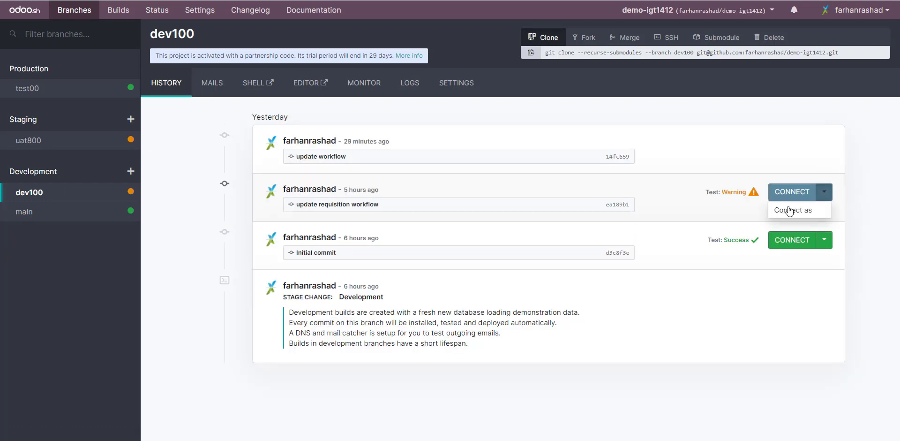
left_click(794, 211)
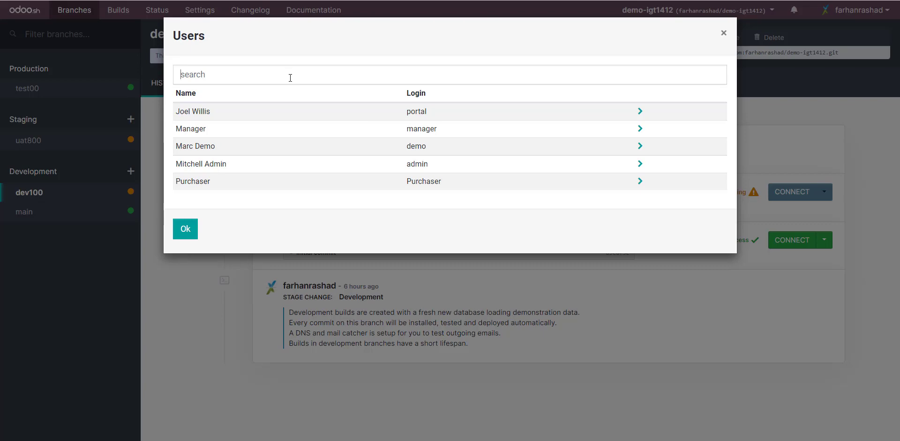
left_click(641, 146)
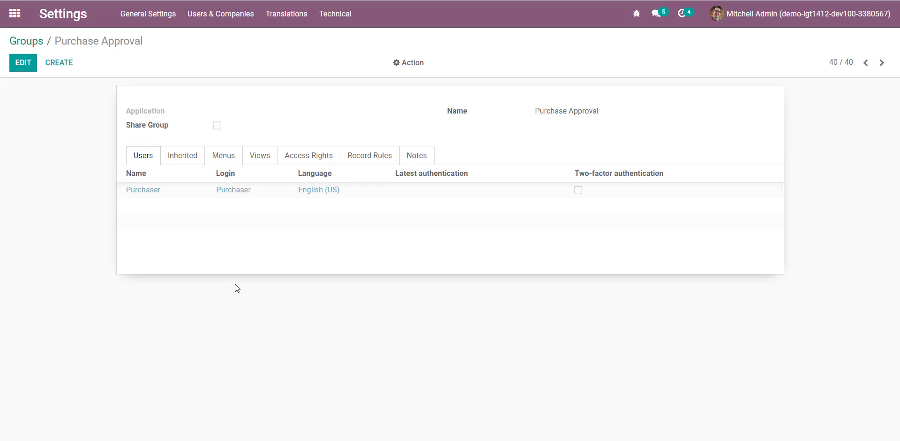
Step: Bring up the list of all users under Users & Companies
key("alt+Tab")
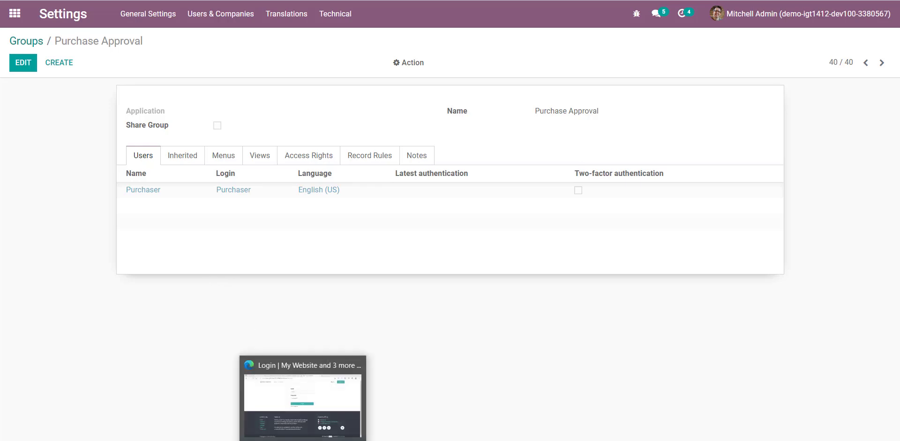
key("alt+Tab")
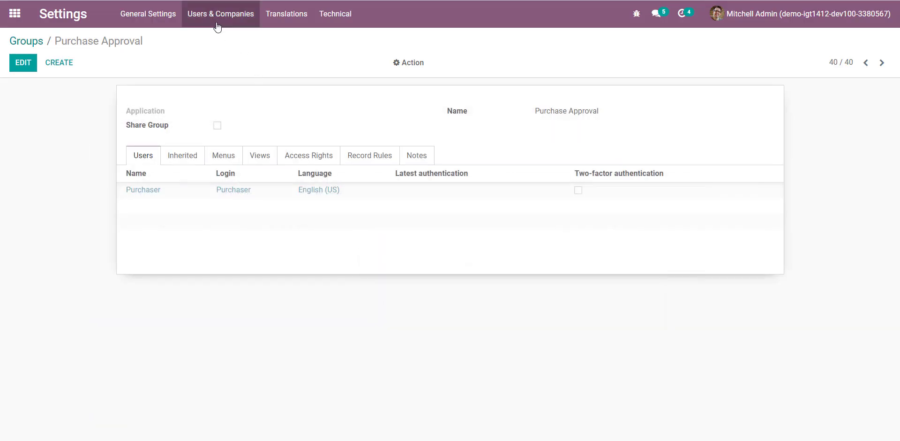
left_click(206, 14)
left_click(218, 42)
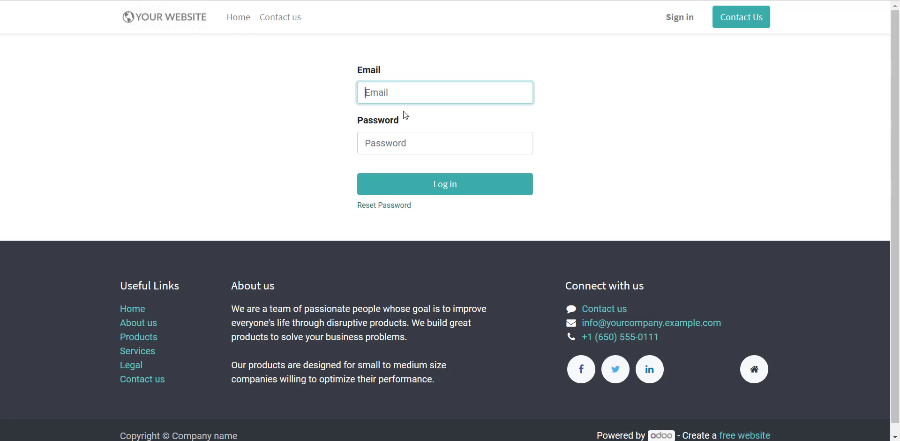
Step: Attempt the website login with the demo credentials, then open the demo user's record
key("Return")
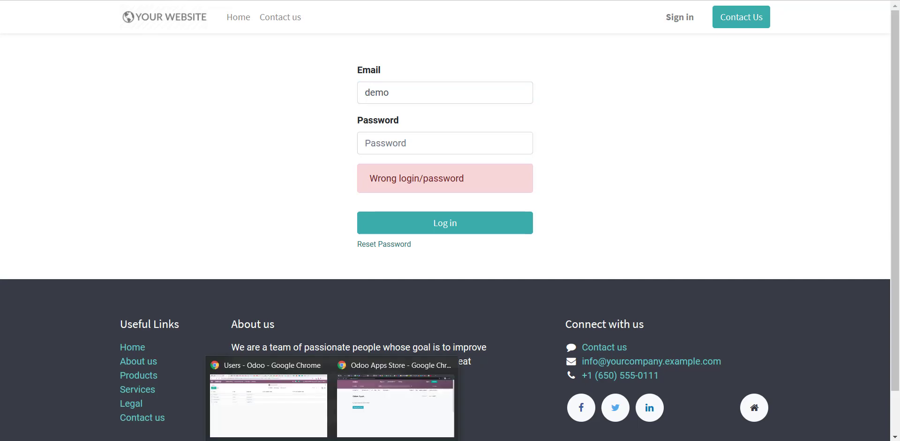
left_click(295, 424)
left_click(88, 140)
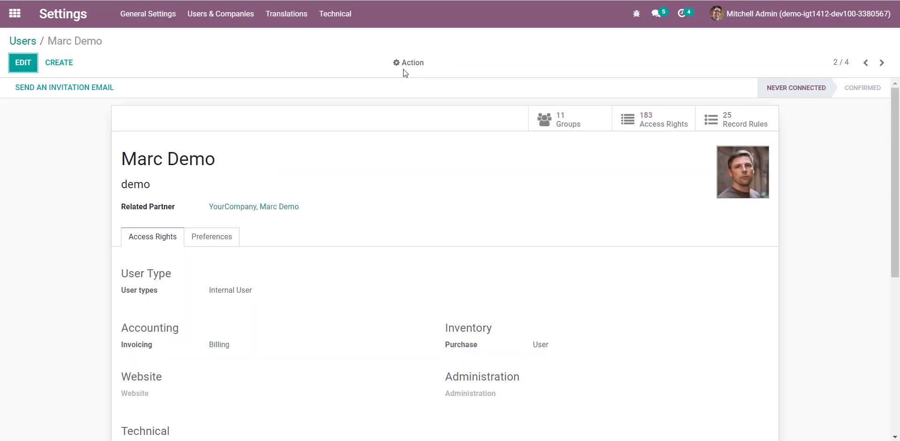
Step: Set a new password for the demo user via Change Password
left_click(415, 63)
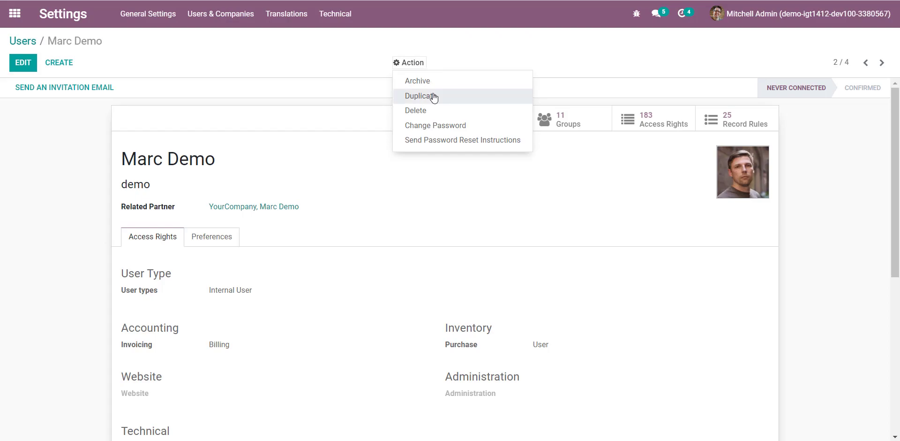
left_click(438, 125)
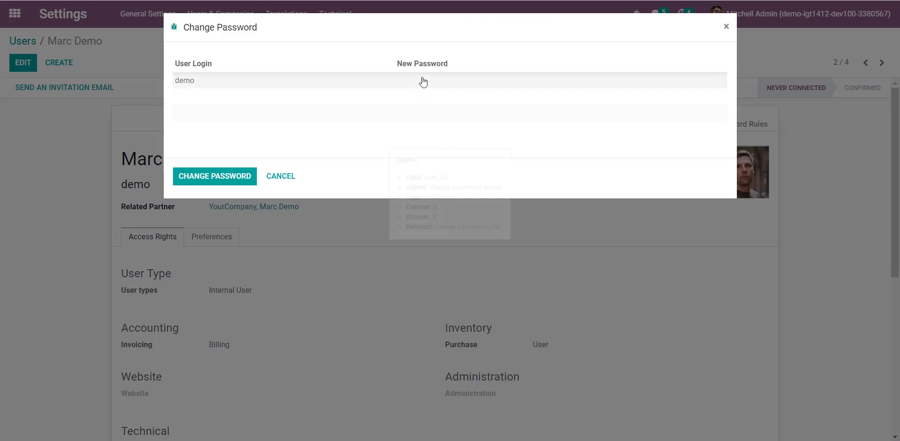
left_click(423, 82)
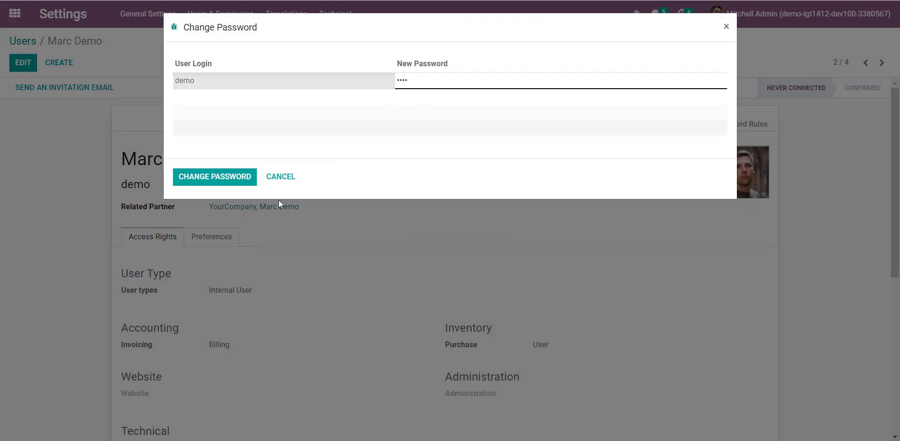
left_click(216, 180)
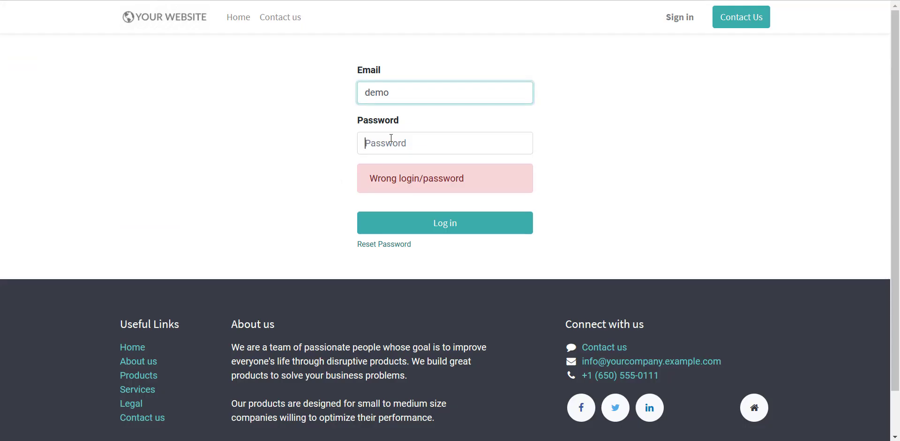
Step: Log in as the demo user with the new password, declining the browser's save prompt
left_click(364, 141)
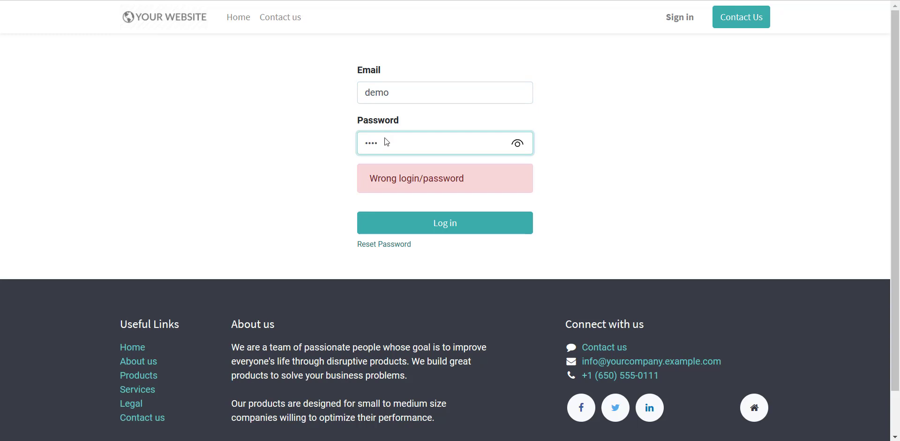
key("Return")
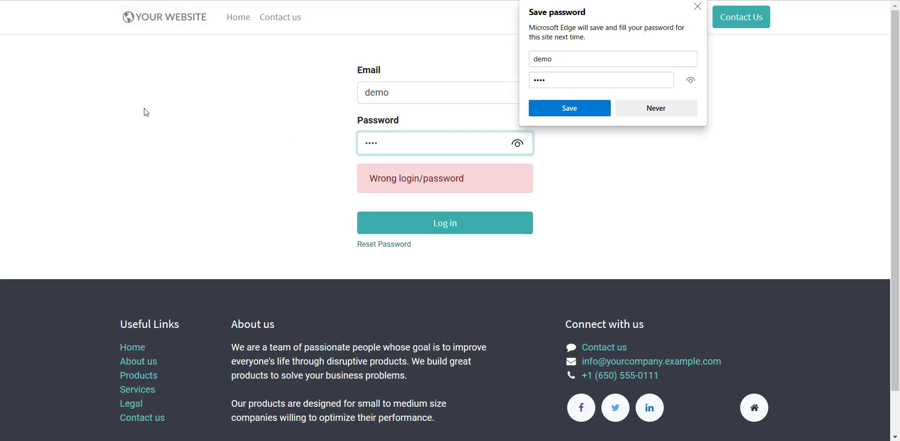
left_click(647, 114)
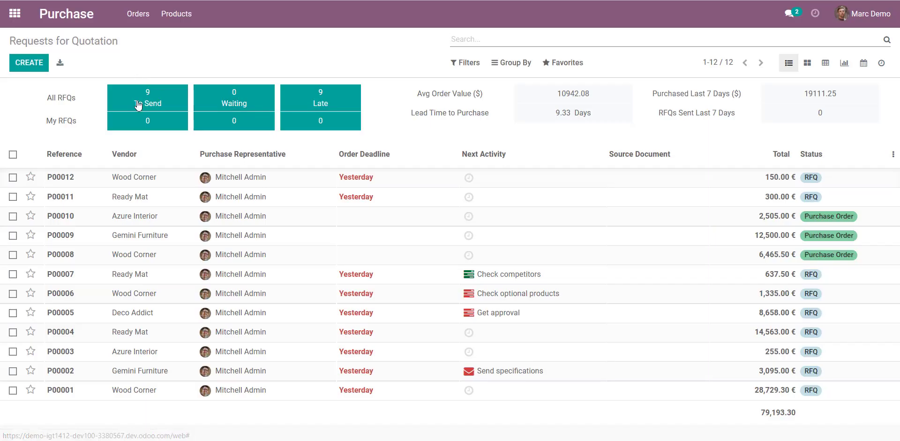
Step: Create a new Call for Tender purchase agreement with one Large Cabinet line and save it
left_click(138, 14)
left_click(130, 81)
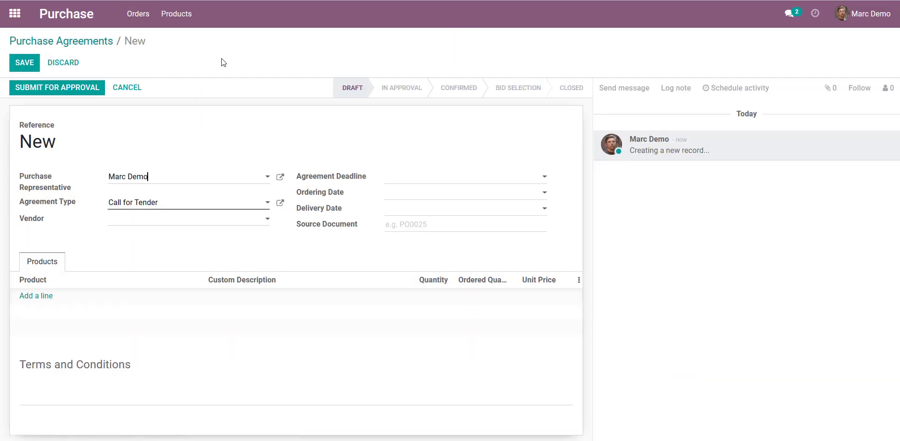
left_click(75, 42)
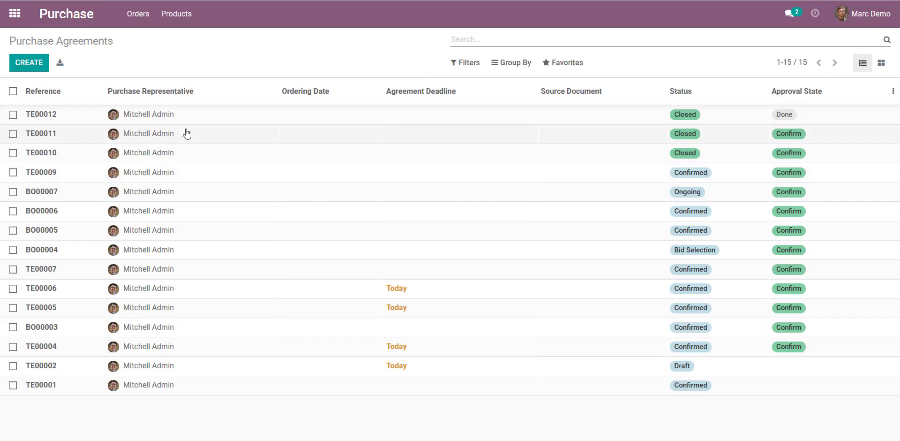
left_click(38, 71)
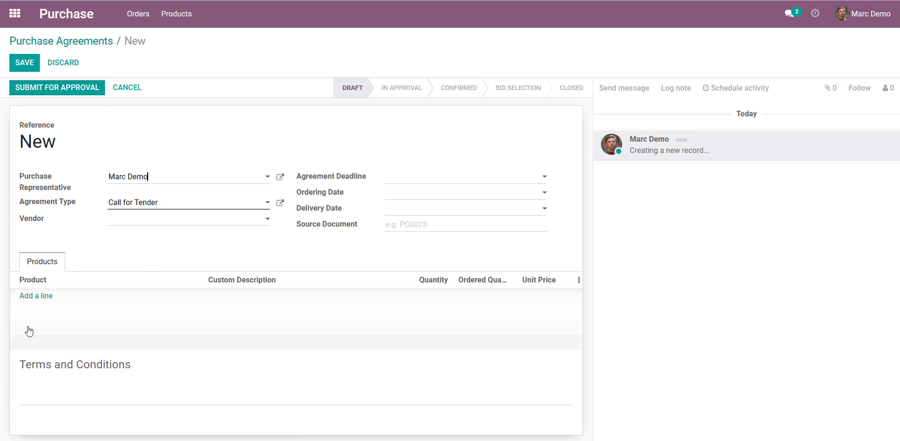
left_click(39, 300)
left_click(64, 296)
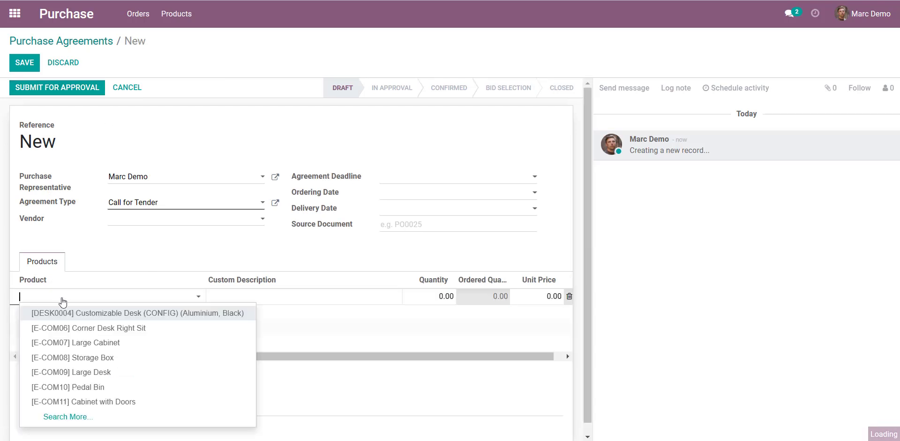
left_click(130, 347)
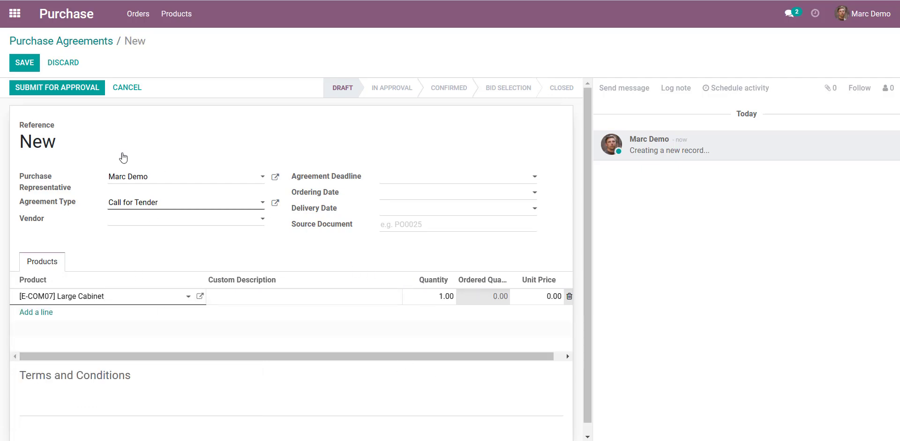
left_click(26, 62)
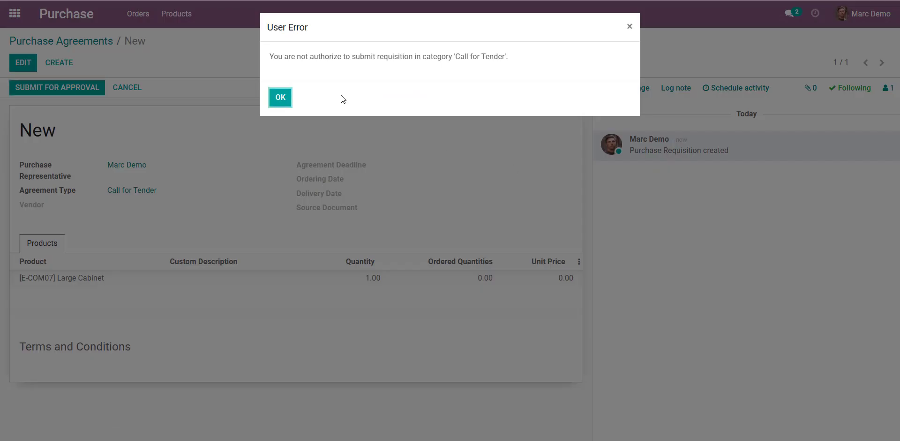
Step: Dismiss the authorization error, change the agreement type to Blanket Order, save, and submit BO00008 for approval
triple_click(367, 59)
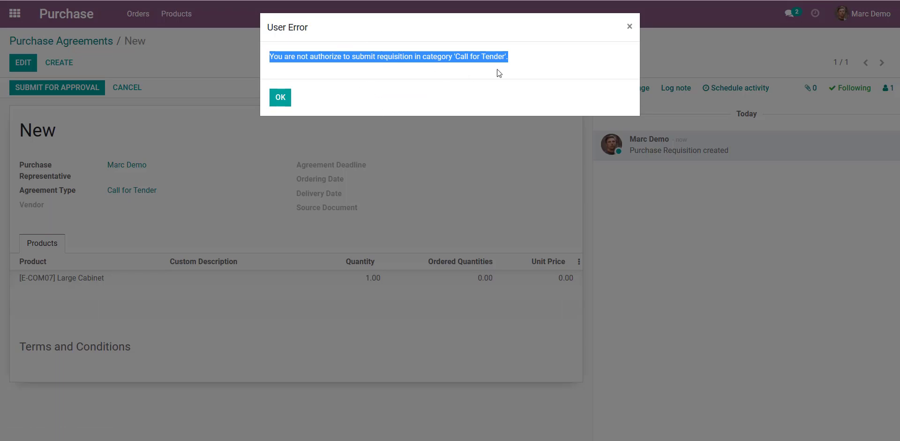
left_click(280, 97)
left_click(23, 63)
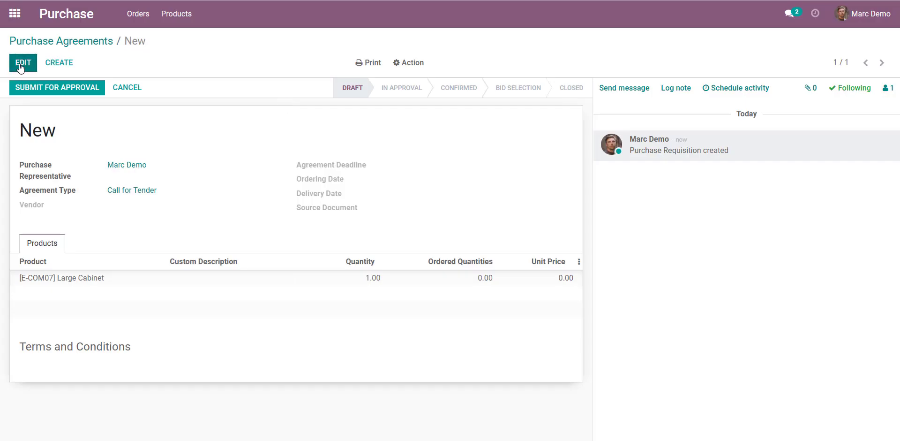
left_click(187, 206)
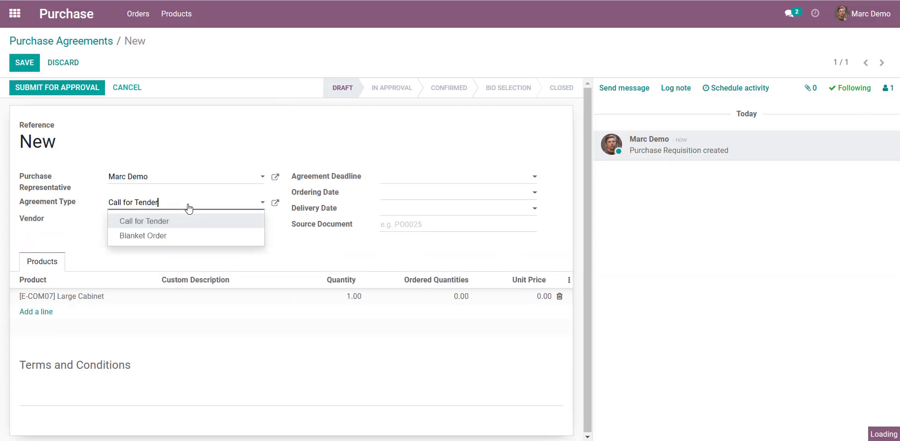
left_click(181, 238)
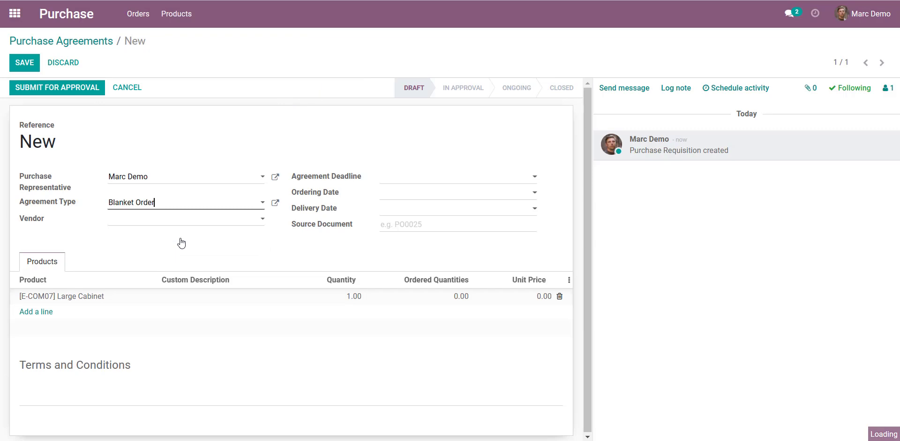
left_click(24, 62)
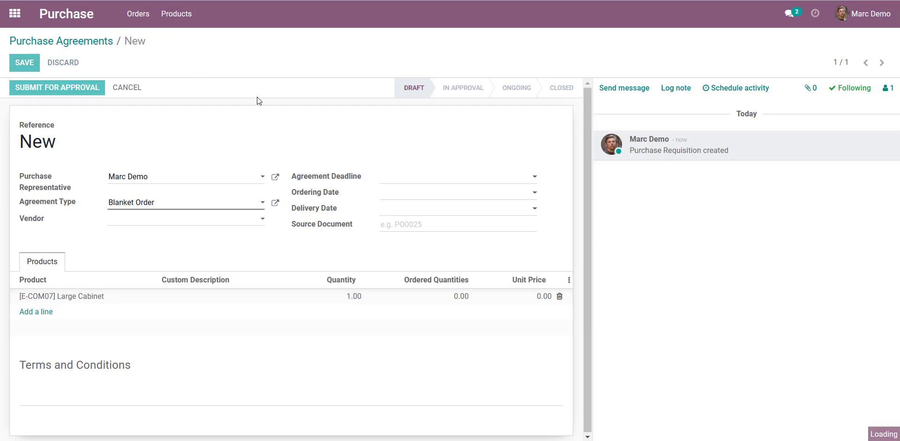
left_click(66, 89)
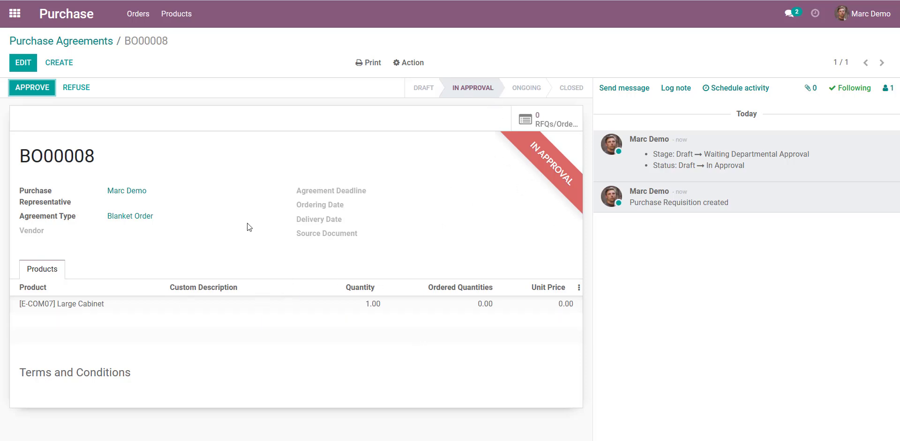
Step: Attempt to approve BO00008, dismiss the unauthorized User Error, and log the demo user out
left_click(42, 90)
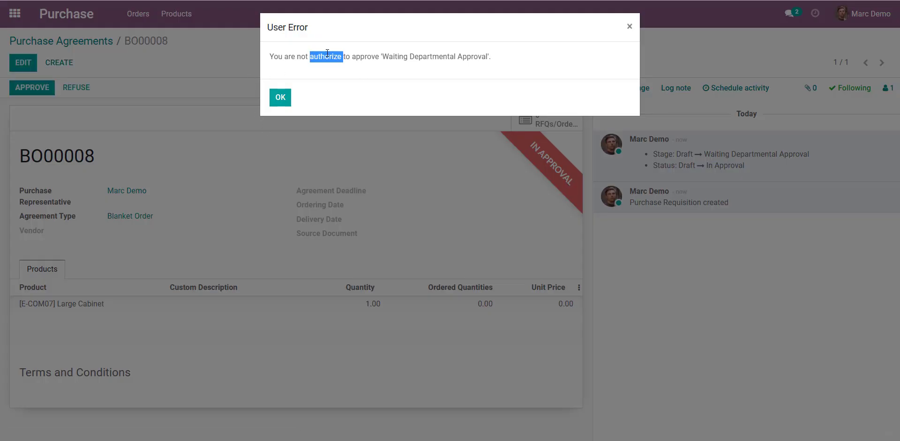
triple_click(328, 53)
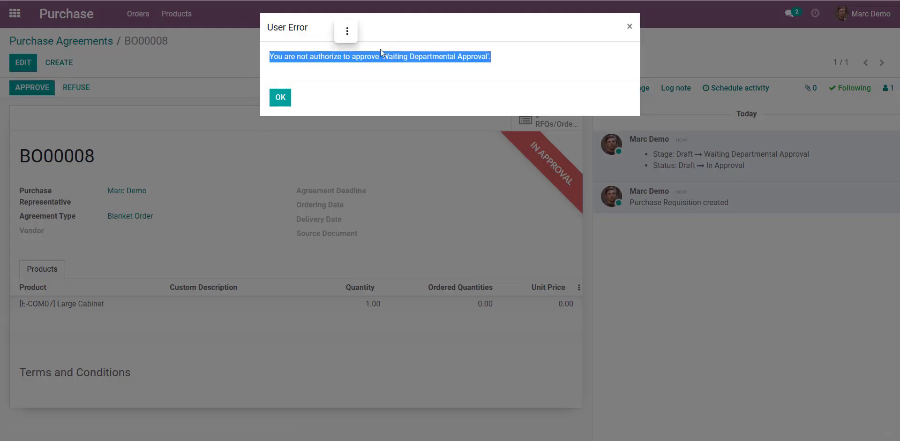
left_click(280, 97)
left_click(862, 27)
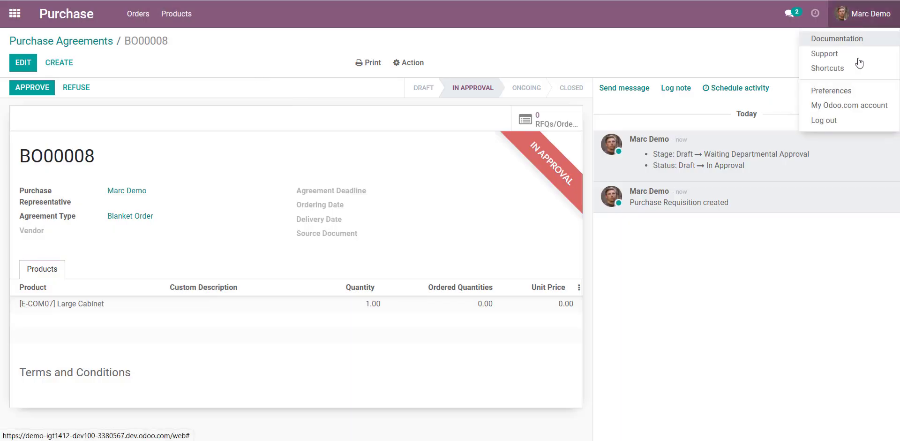
left_click(840, 121)
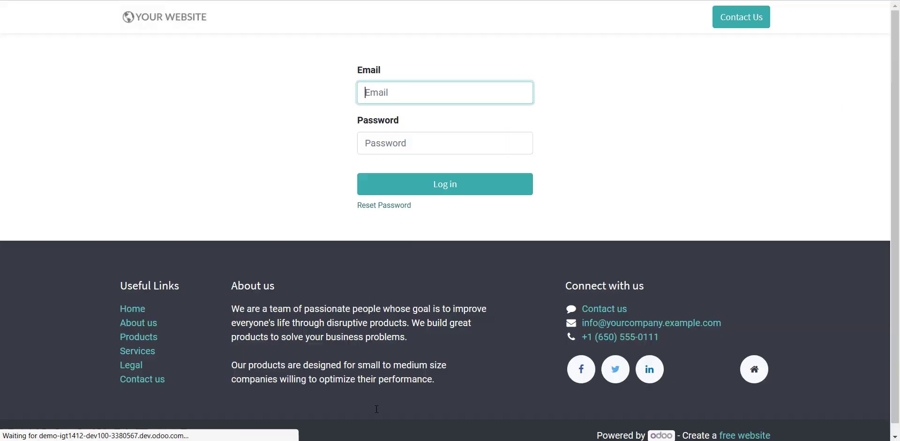
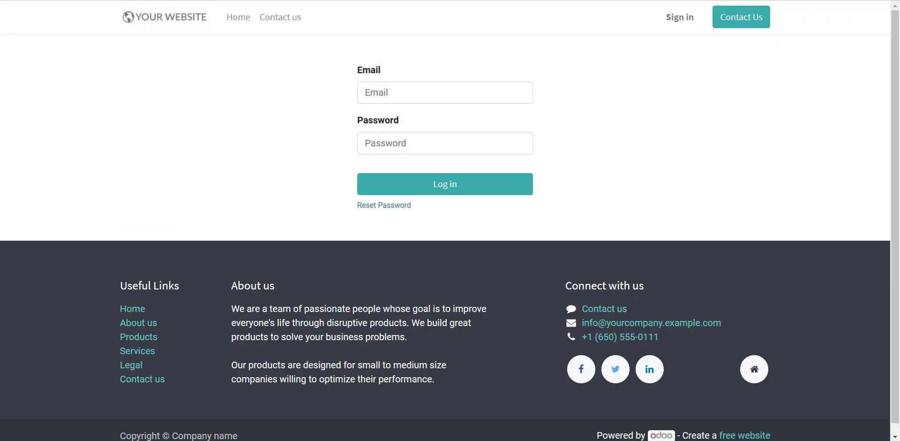
Step: Attempt to sign in with a typed Purchaser login and password
type("purchaser")
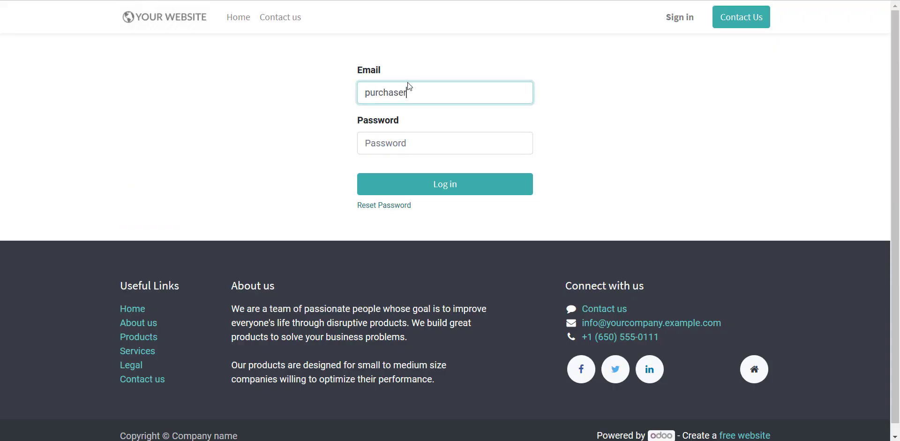
key("Tab")
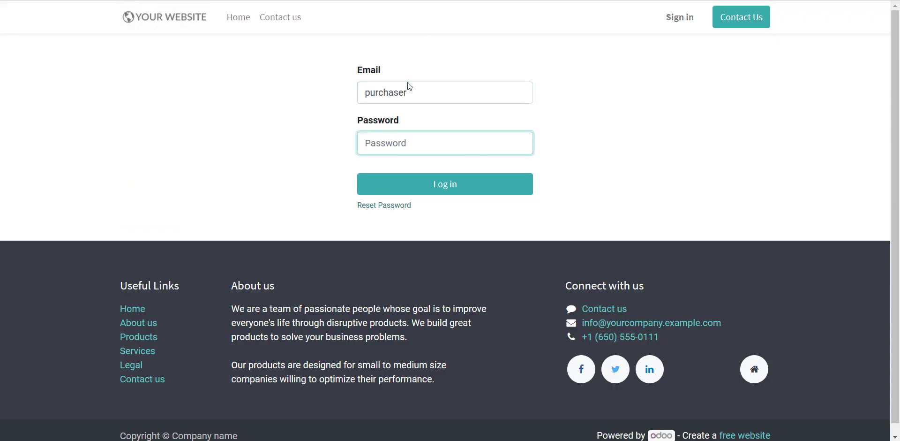
key("Return")
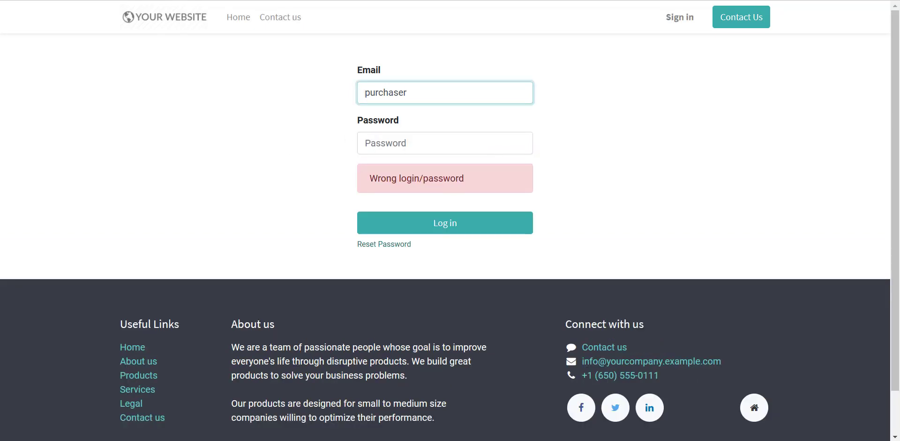
Step: Copy the Purchaser login from the admin's user form and sign in with it
left_click(274, 428)
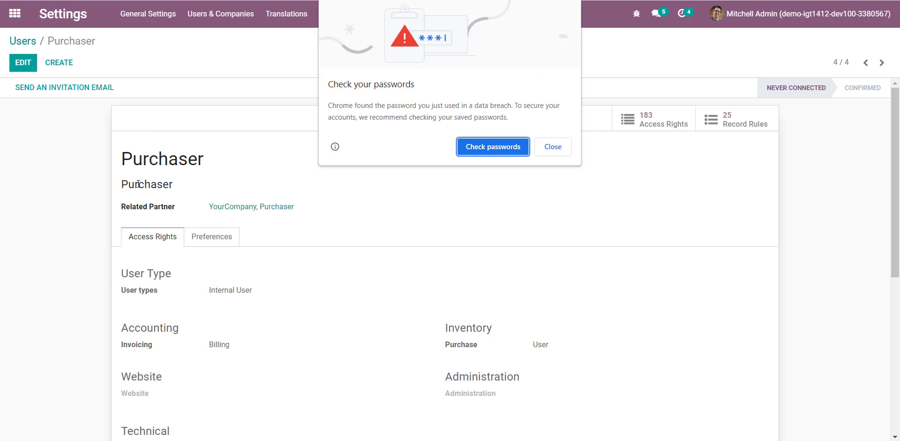
left_click(558, 151)
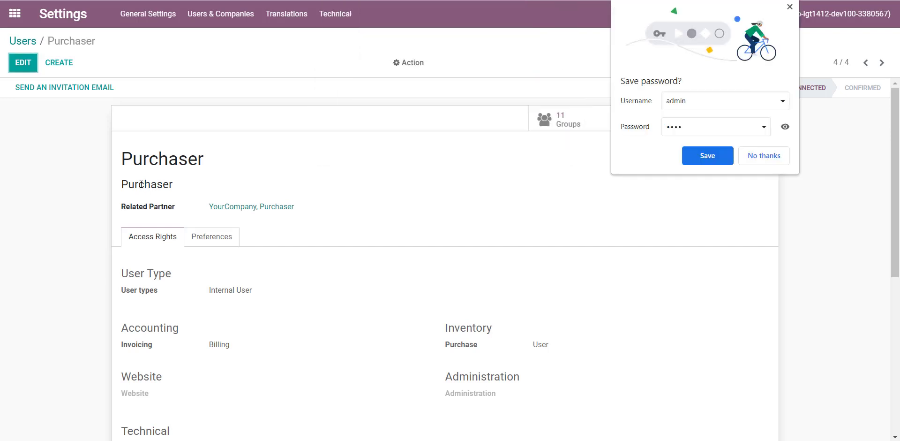
double_click(141, 184)
key("ctrl+c")
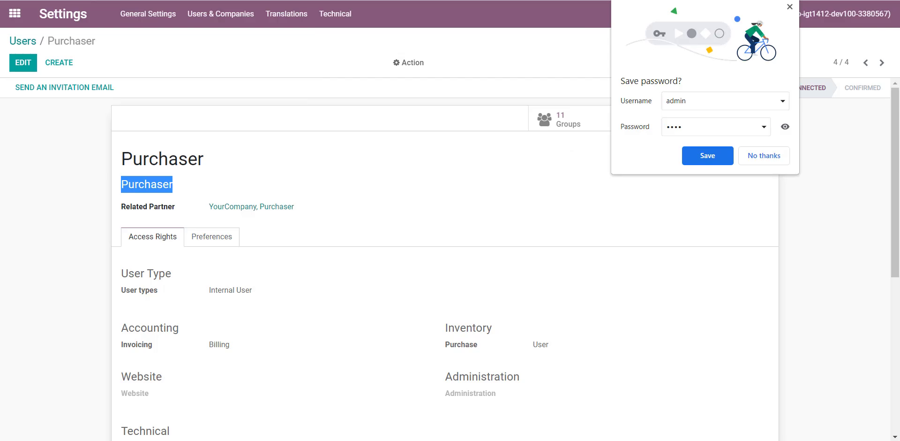
key("alt+Tab")
left_click(434, 95)
key("ctrl+a")
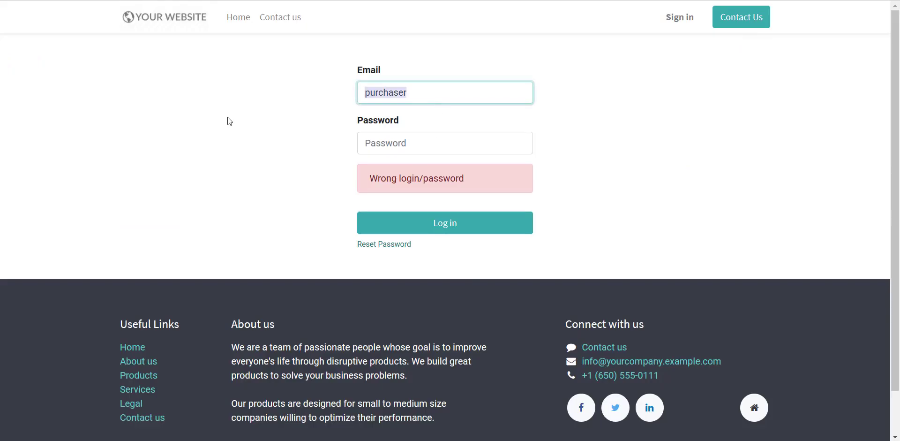
key("ctrl+v")
left_click(456, 143)
type("1")
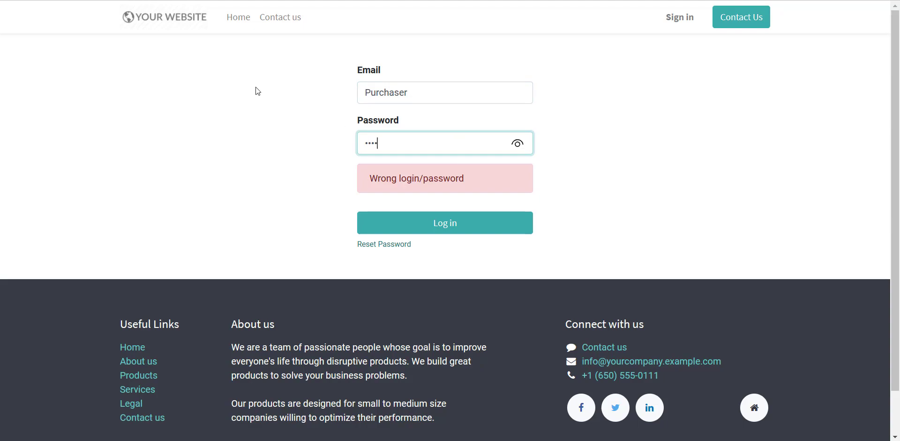
key("Return")
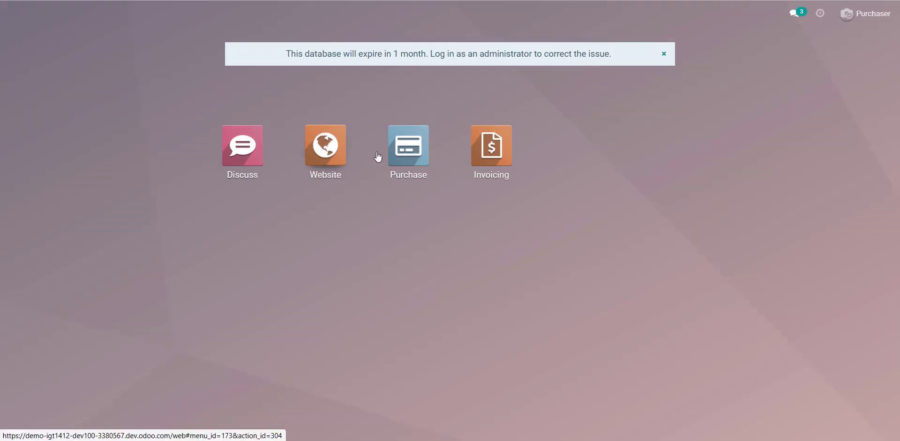
Step: Open purchase agreement BO00008 from Purchase > Orders > Purchase Agreements
left_click(389, 156)
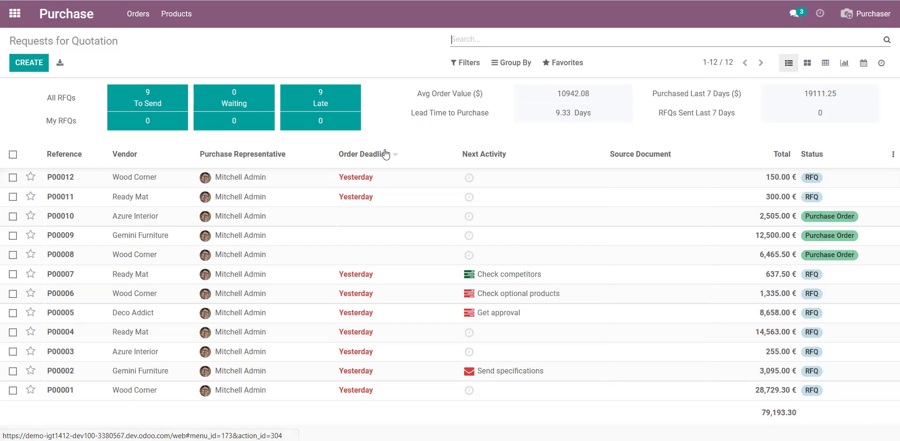
left_click(136, 13)
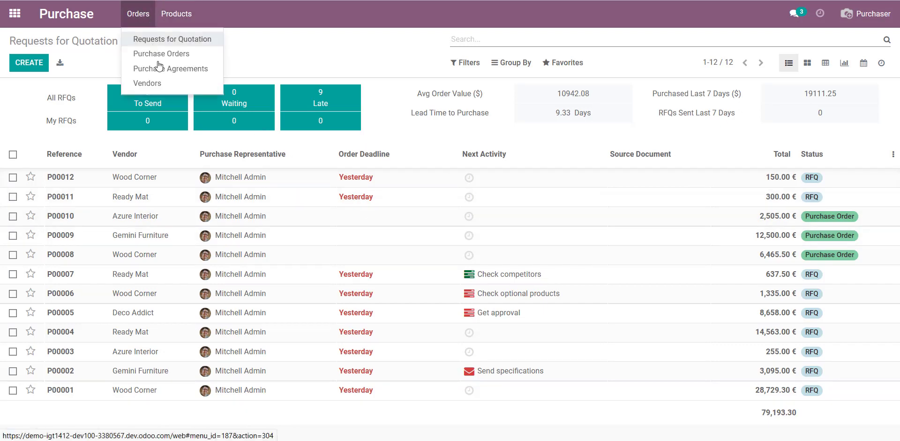
left_click(160, 69)
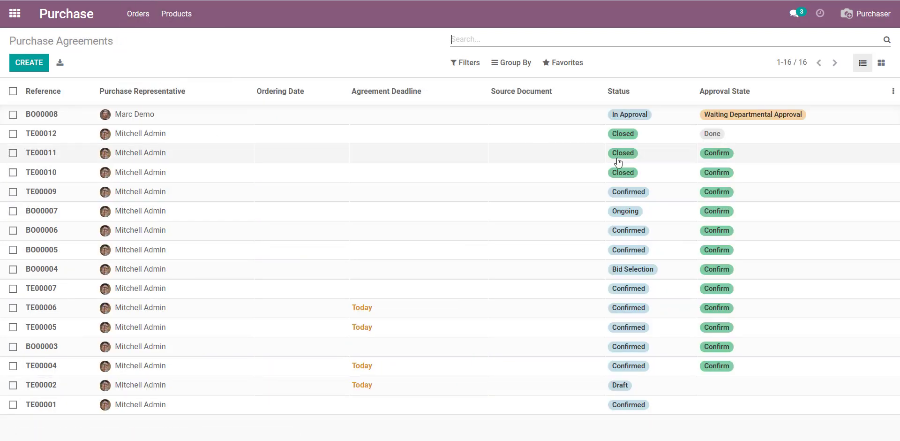
left_click(206, 120)
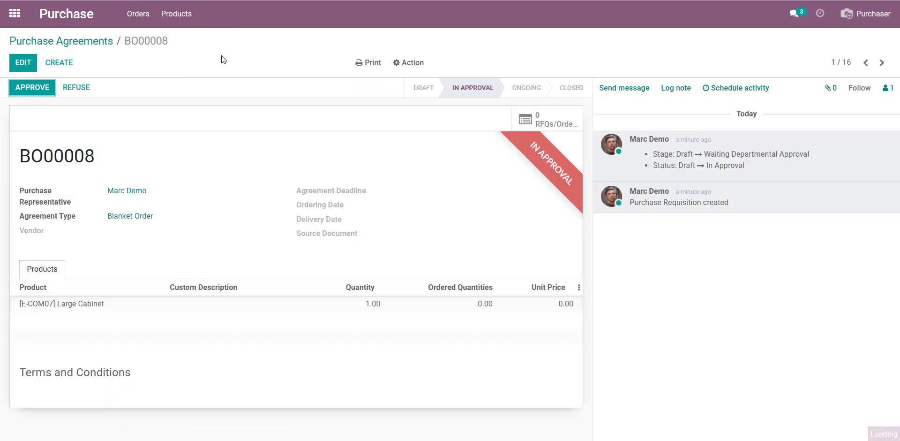
Step: Try approving BO00008 and dismiss the User Error refusing departmental approval
left_click(27, 82)
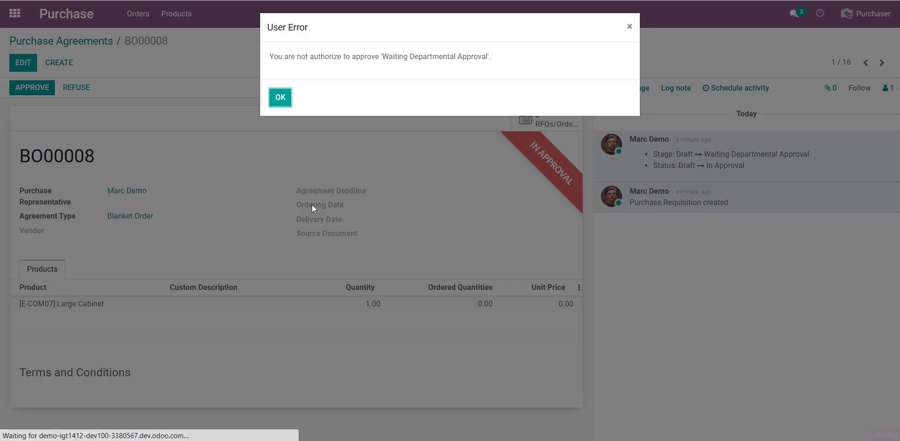
triple_click(443, 58)
right_click(452, 57)
left_click(343, 35)
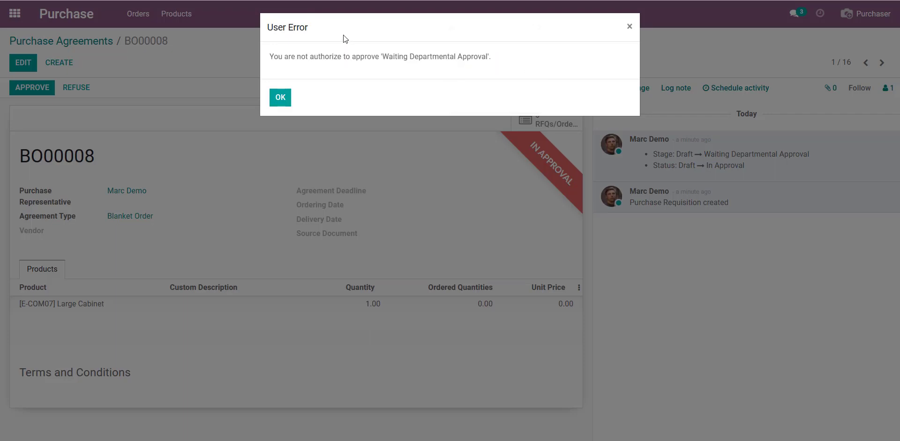
left_click(281, 97)
Step: In the administrator's window, open the Manager user record from the users list
left_click(276, 420)
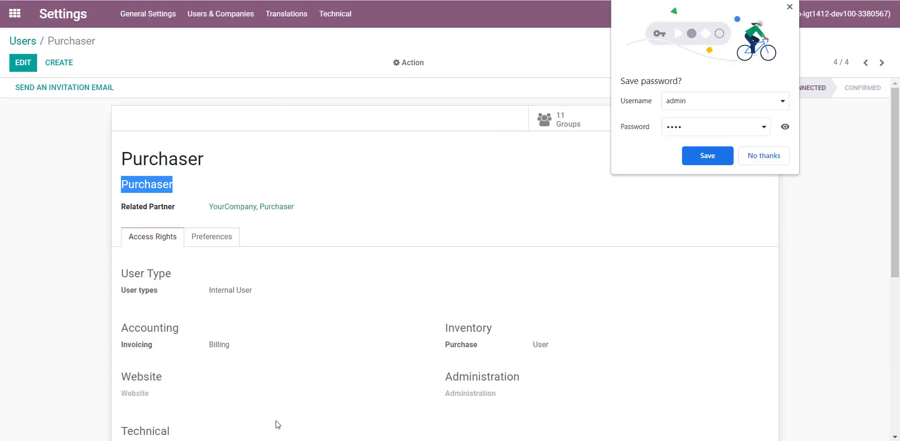
left_click(23, 41)
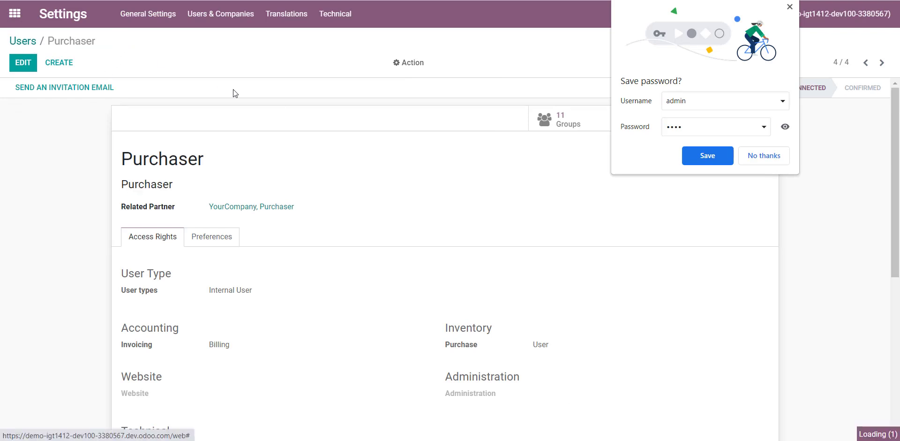
left_click(764, 156)
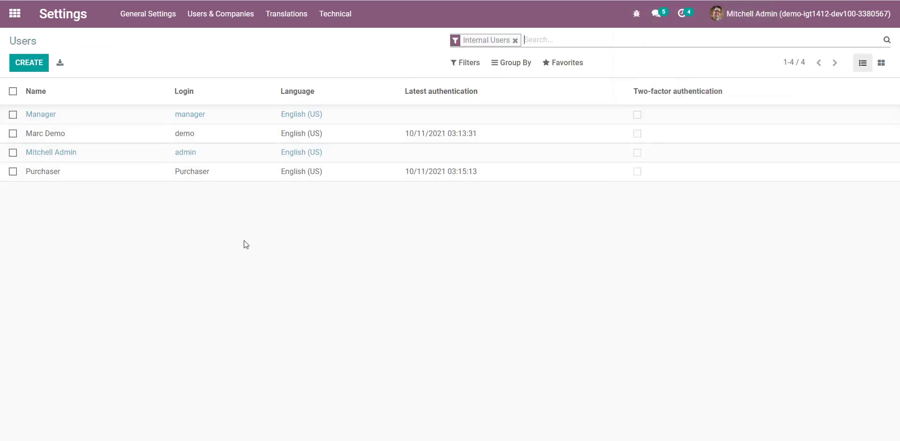
left_click(47, 115)
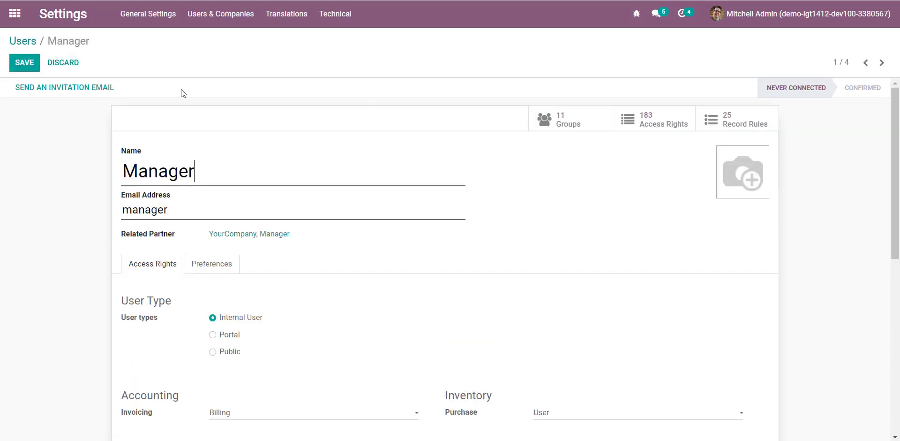
left_click(59, 62)
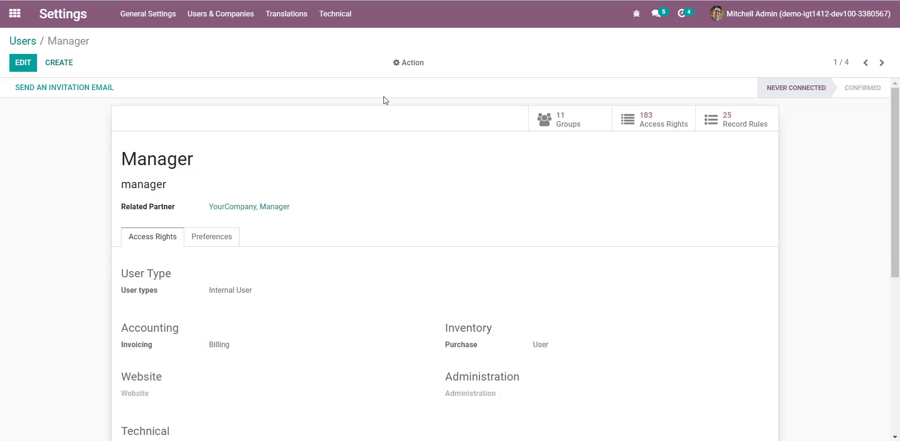
Step: Change the Manager user's password via Action > Change Password
left_click(414, 58)
left_click(458, 125)
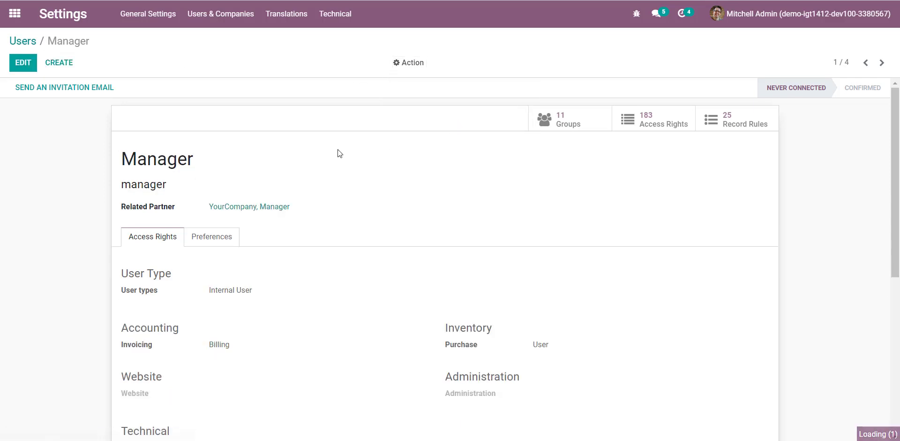
left_click(447, 82)
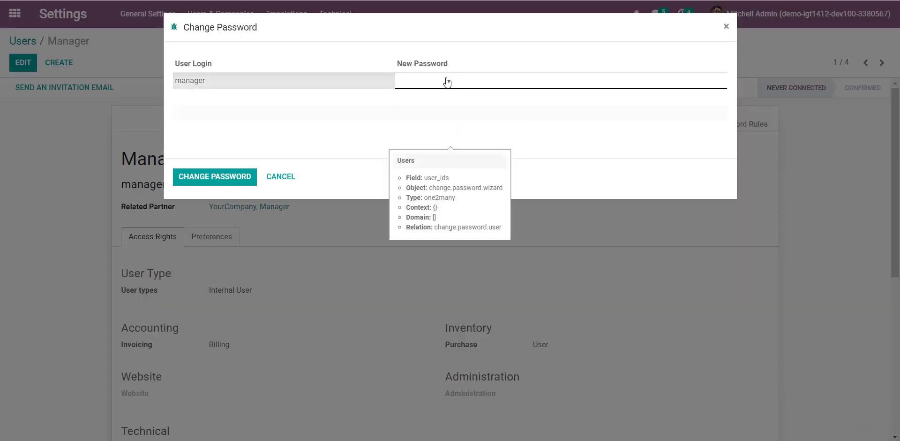
left_click(178, 177)
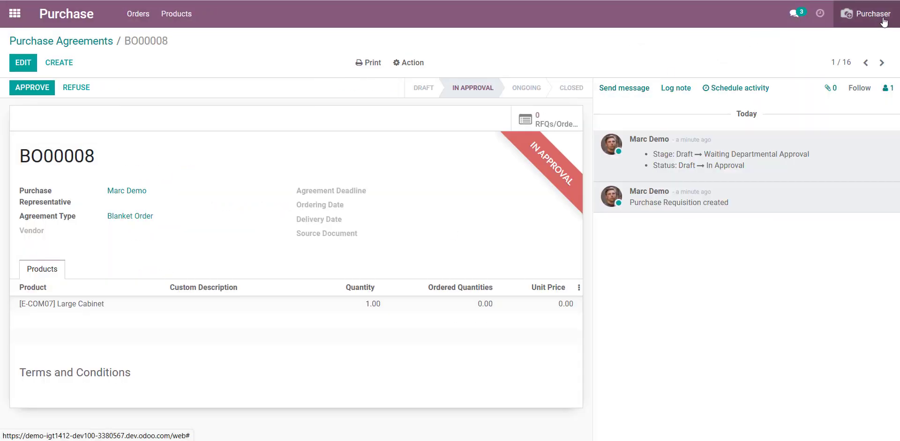
Step: Log out of the Purchaser account and sign in with the manager login and password
left_click(873, 14)
left_click(840, 124)
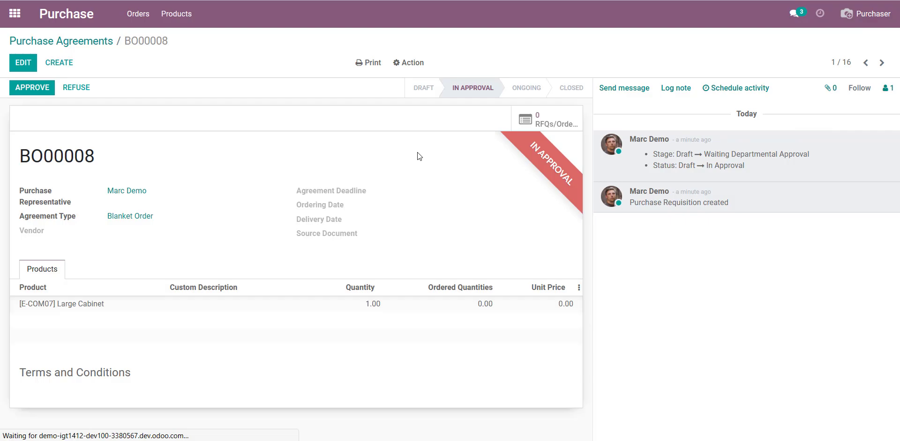
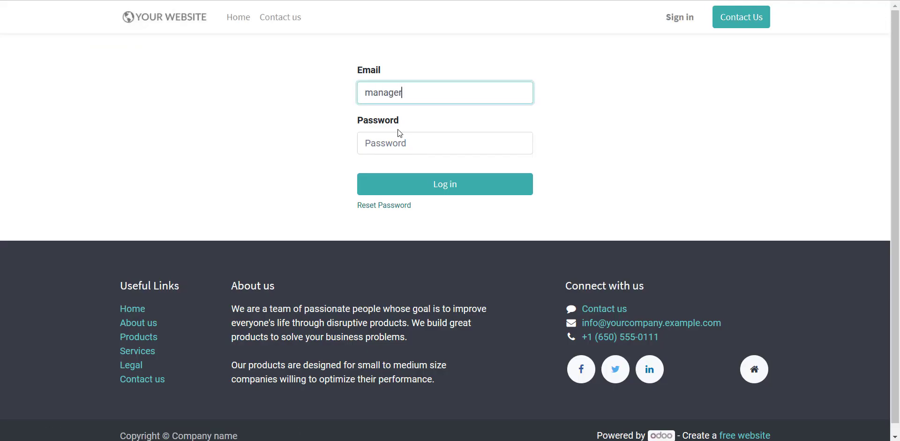
key("Tab")
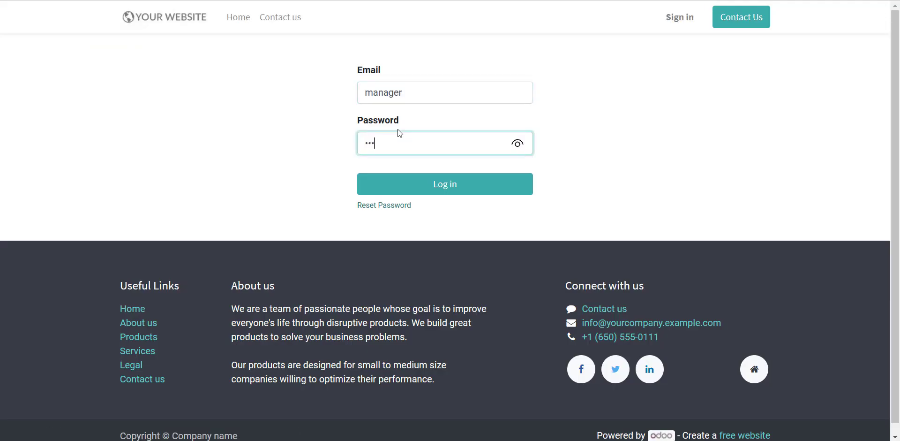
key("Return")
Step: Open agreement BO00008 from Purchase > Orders > Purchase Agreements
left_click(406, 156)
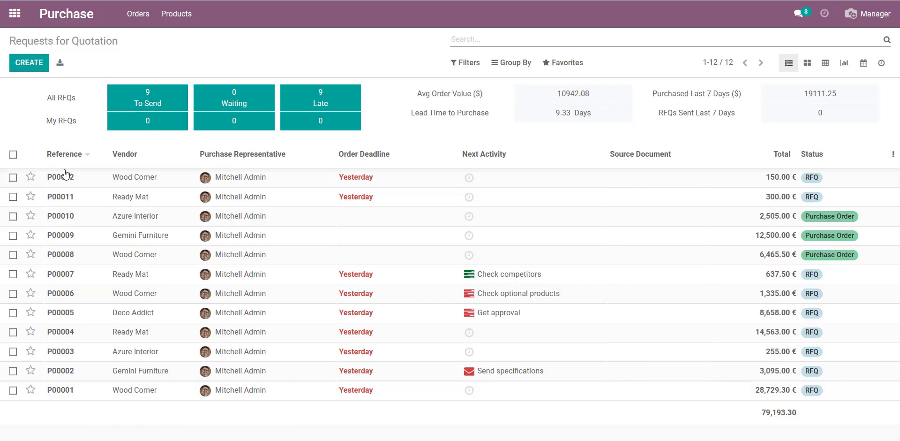
left_click(138, 14)
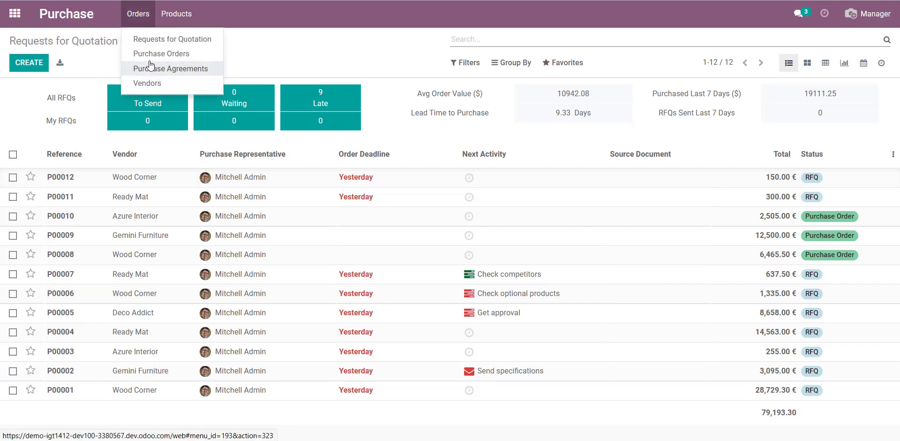
left_click(151, 66)
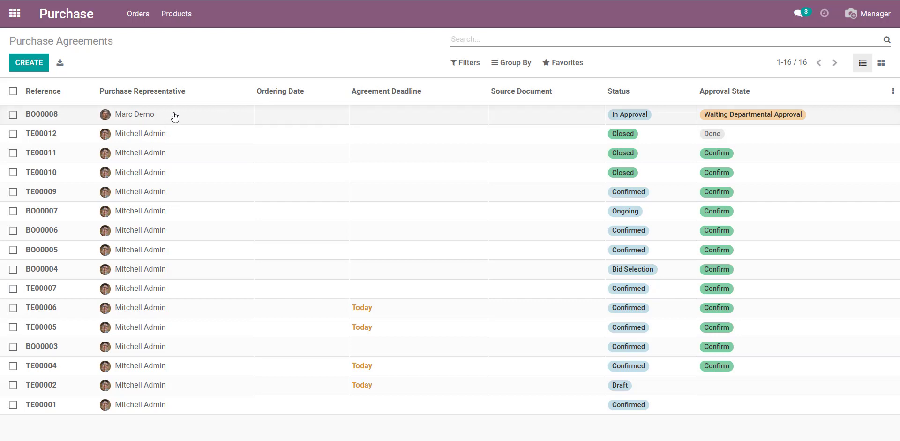
left_click(191, 108)
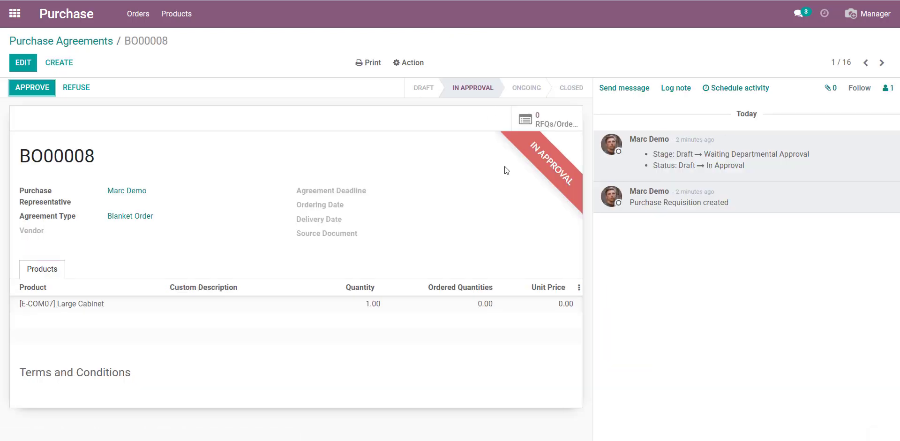
Step: Approve BO00008 at department level, moving it to Waiting Purchase Approval
left_click(25, 90)
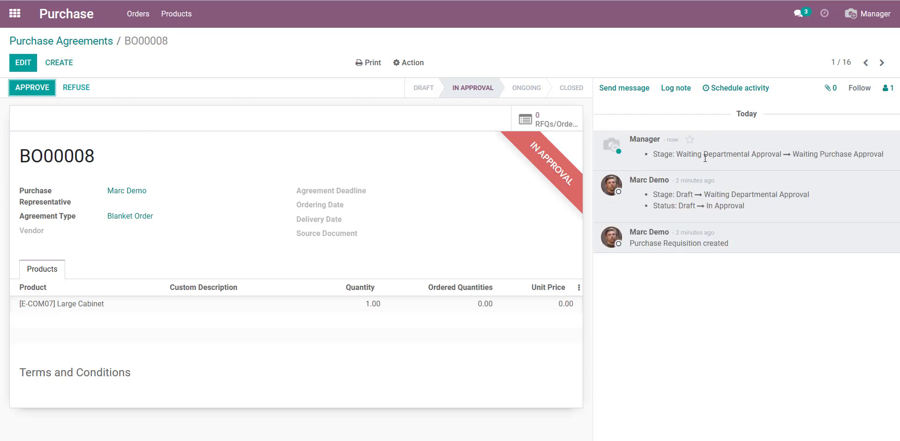
triple_click(705, 158)
right_click(713, 155)
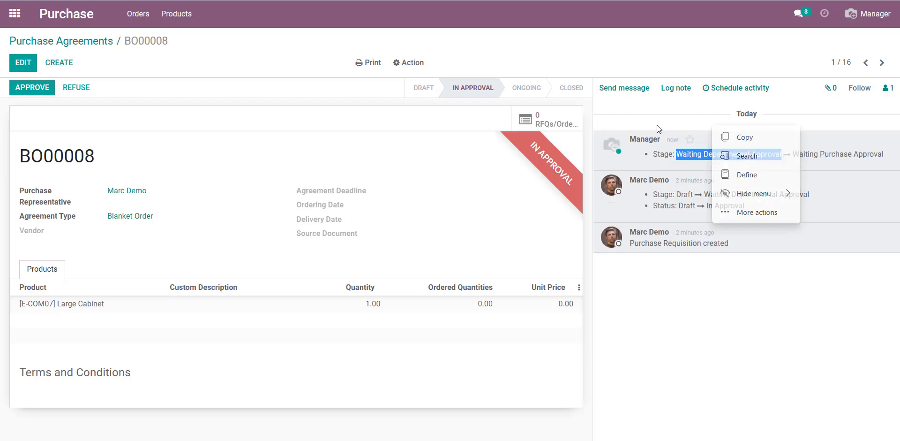
left_click(685, 52)
left_click(686, 52)
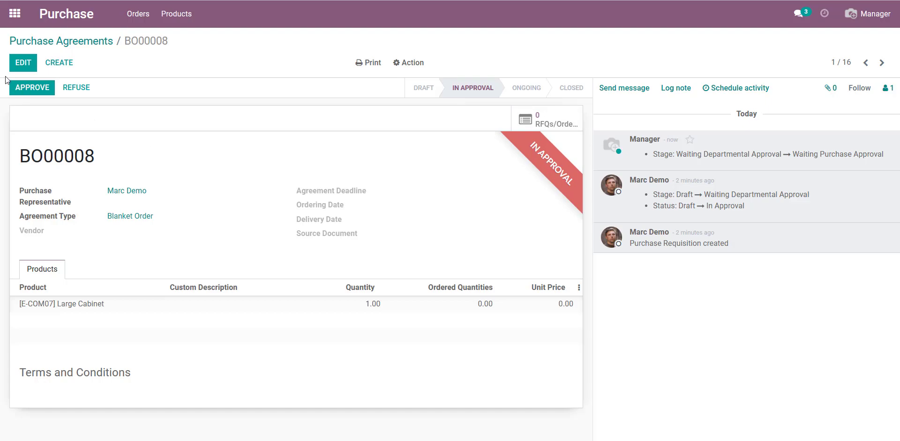
Step: Attempt the purchase-stage approval of BO00008, dismiss the refusal, and log out
left_click(26, 88)
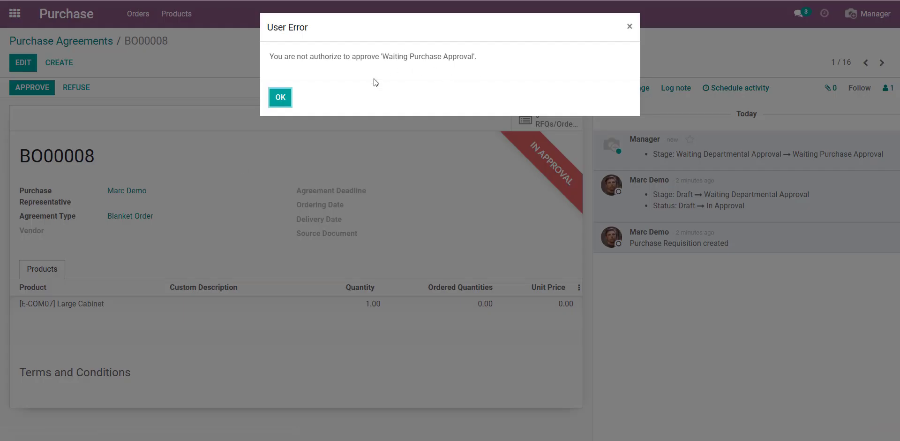
left_click(282, 97)
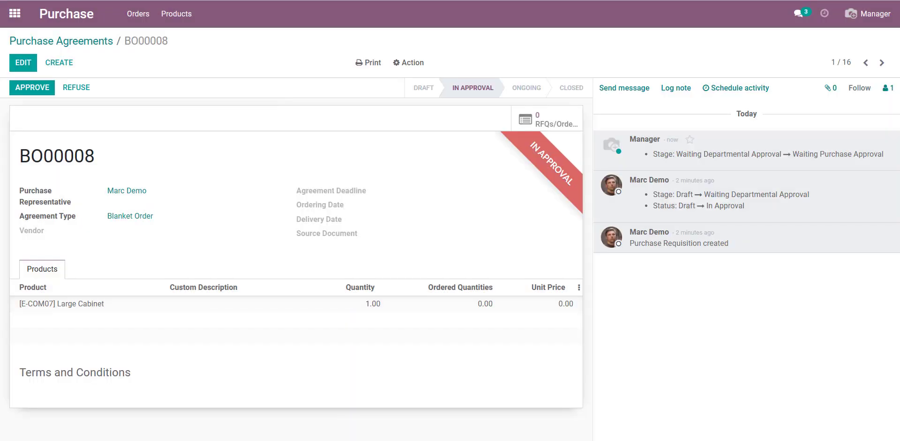
left_click(876, 15)
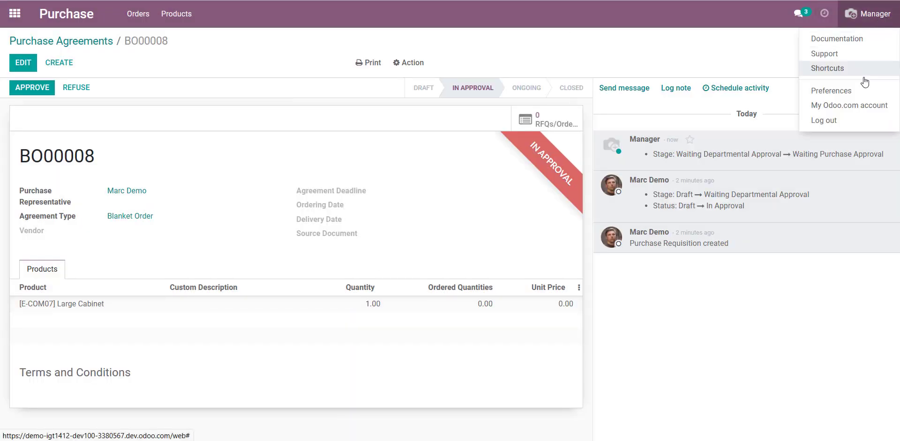
left_click(840, 123)
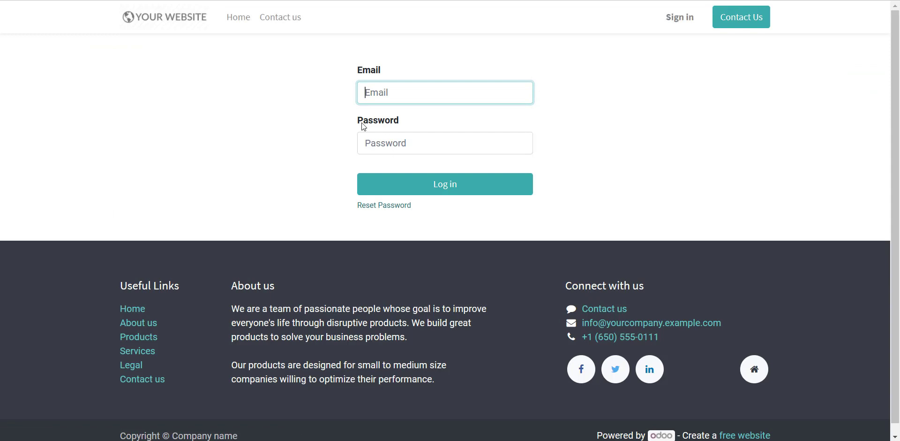
Step: Sign in as the Purchaser user with its password
type("Purchaser")
key("Tab")
type("p")
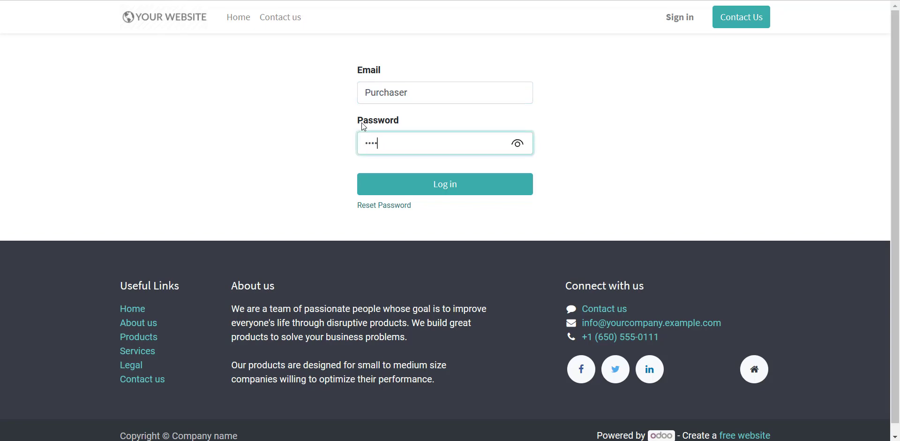
key("Return")
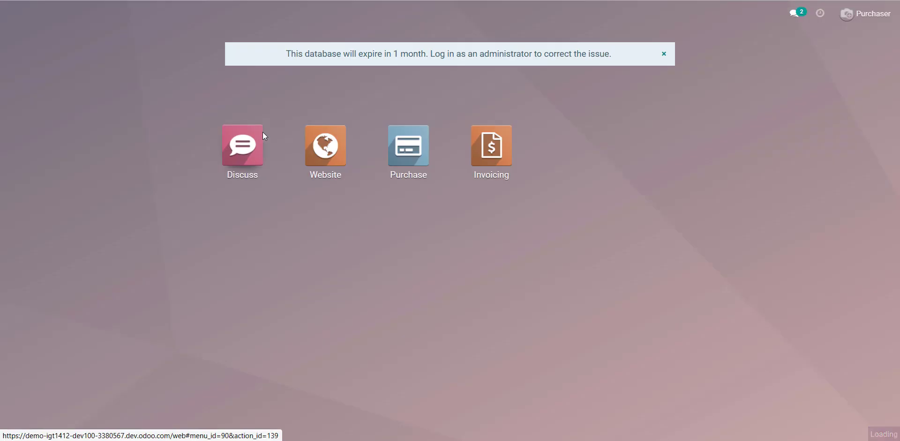
Step: Approve BO00008 at the purchase stage and return to the agreements list showing Confirmed
left_click(434, 140)
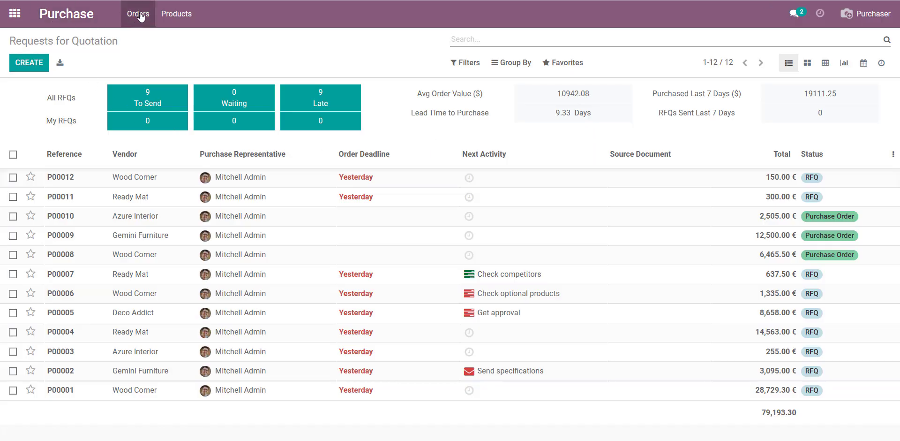
left_click(140, 15)
left_click(156, 68)
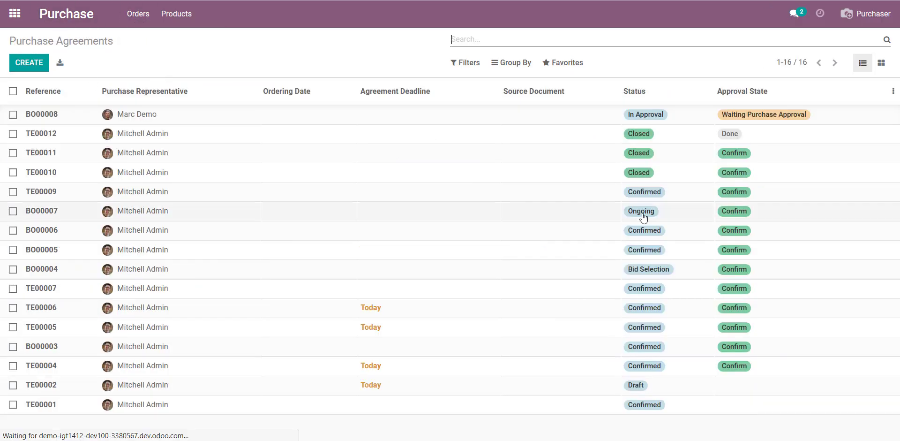
left_click(822, 116)
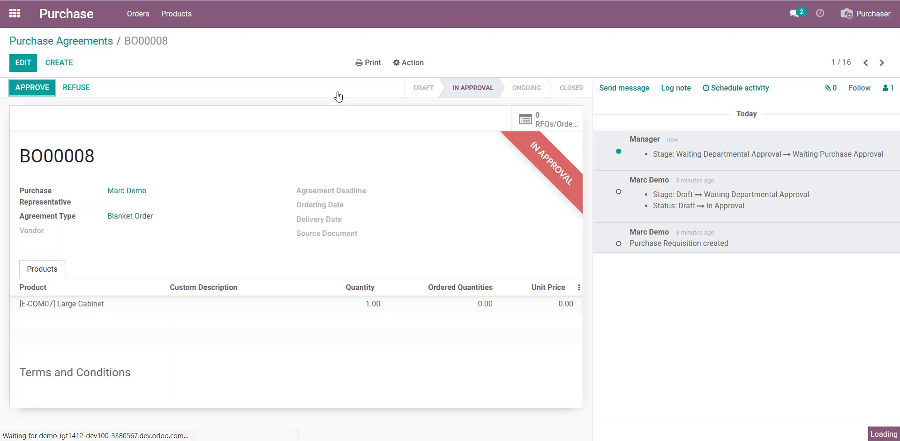
left_click(26, 119)
left_click(20, 93)
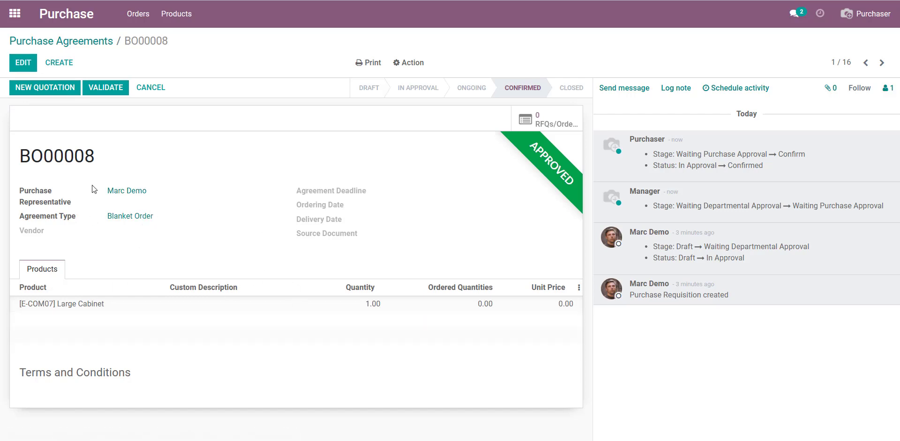
left_click(87, 40)
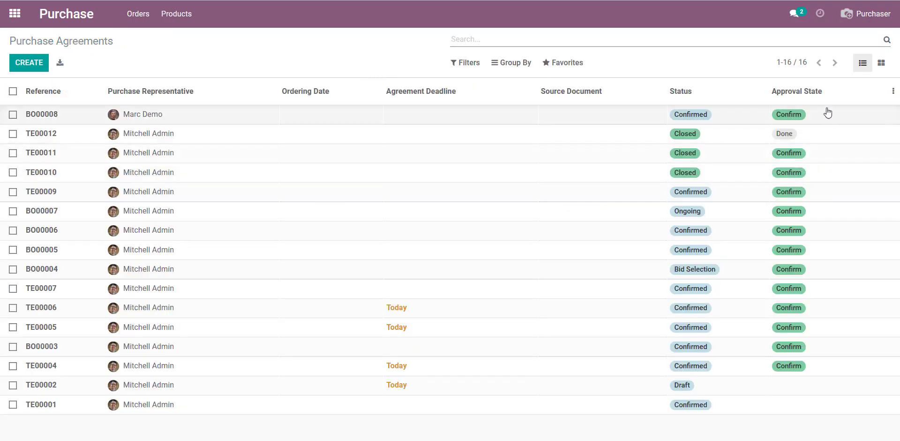
Step: Reopen BO00008 to see it Approved at the Confirmed stage with its approval history
left_click(193, 116)
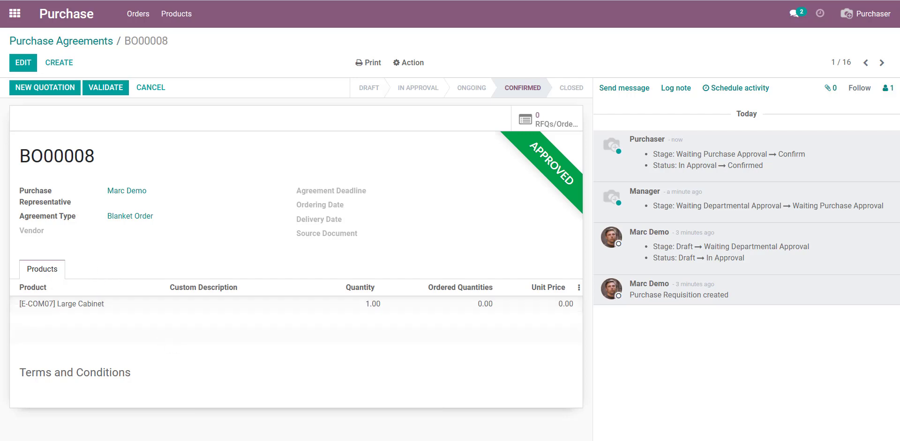
mouse_move(328, 438)
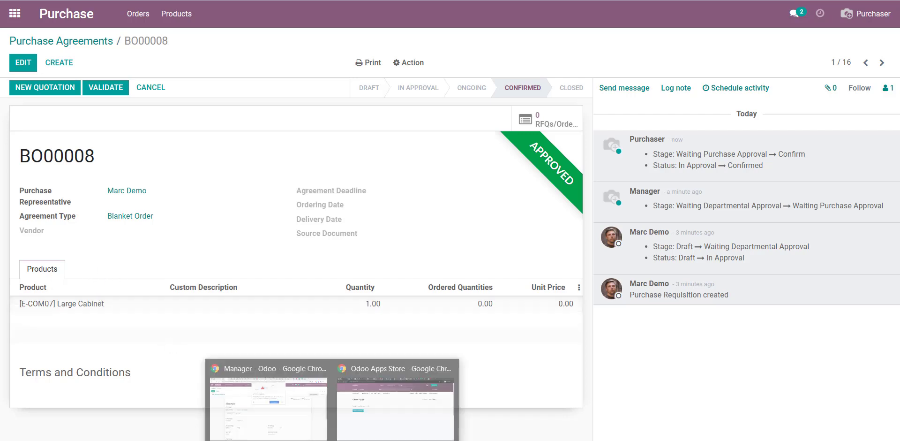
Step: In the admin window, open BO00008 and show its Workflow tab from Draft to Done
left_click(255, 422)
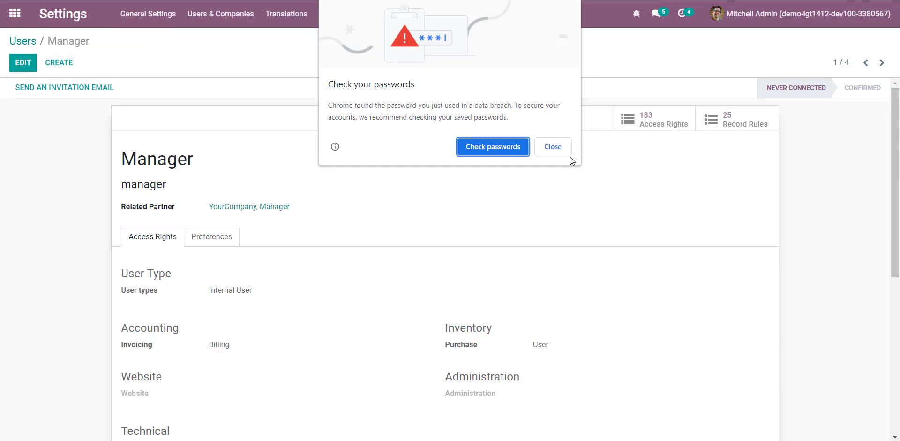
left_click(553, 147)
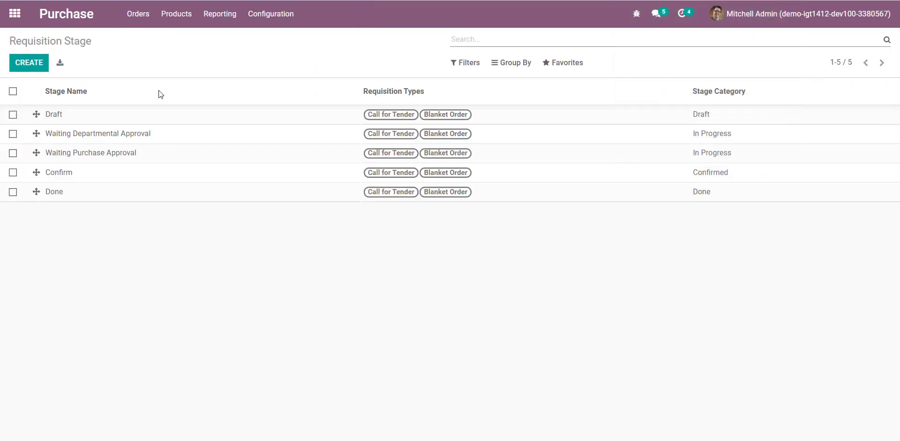
left_click(131, 15)
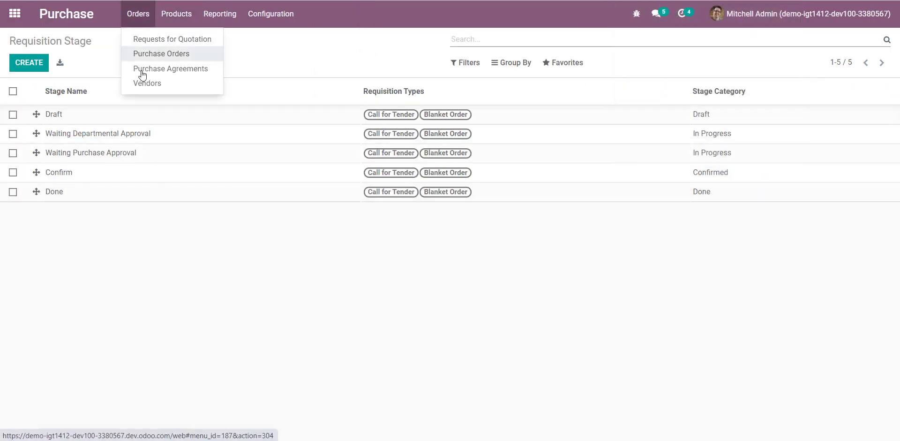
left_click(156, 69)
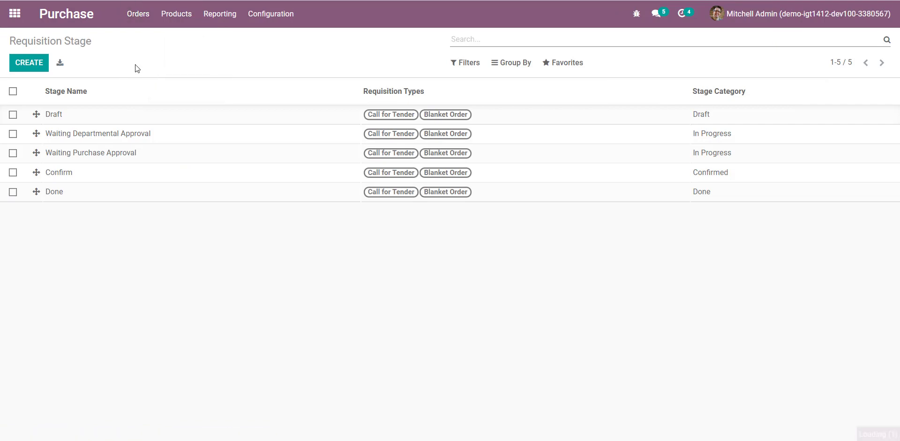
left_click(160, 114)
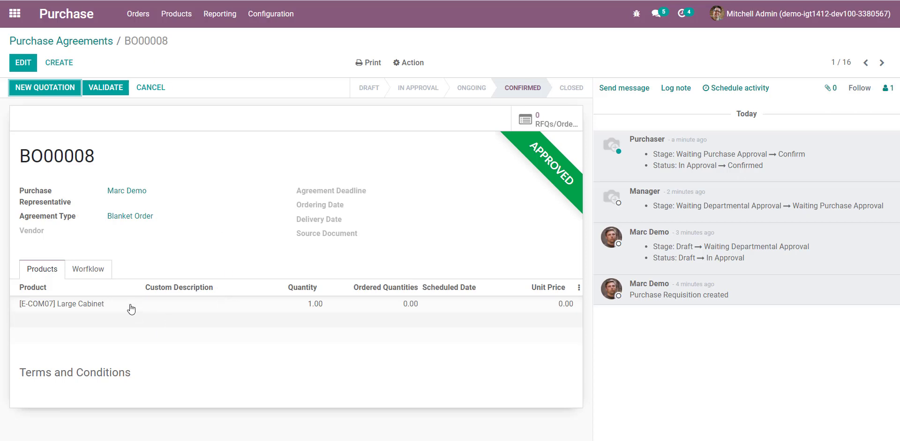
left_click(91, 271)
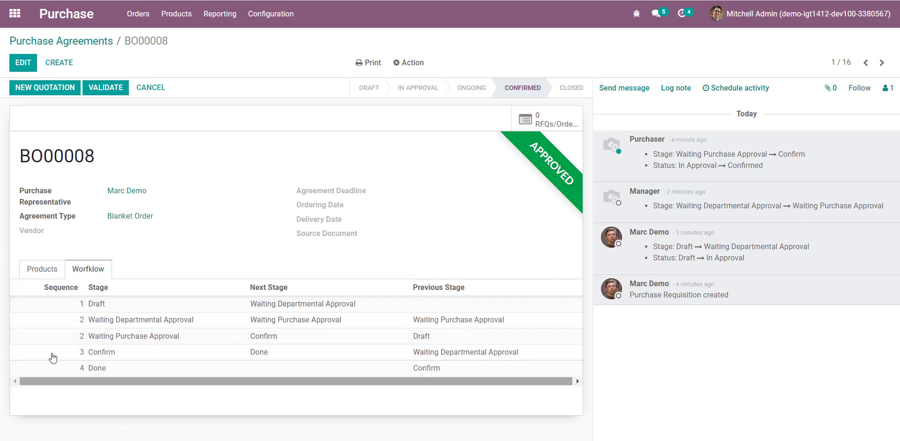